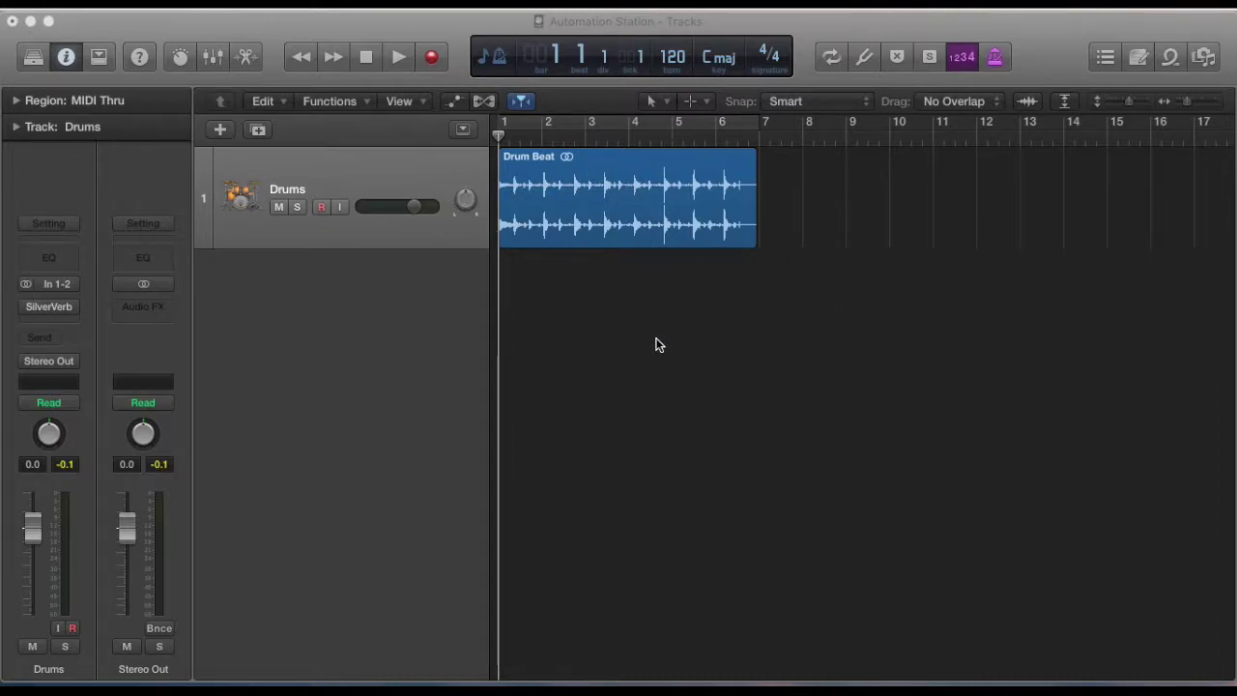
Audition the drum beat, then draw a Drums volume fade from +0.0 dB at bar 4 to -∞ at bar 7.
{"action": "key", "text": "space"}
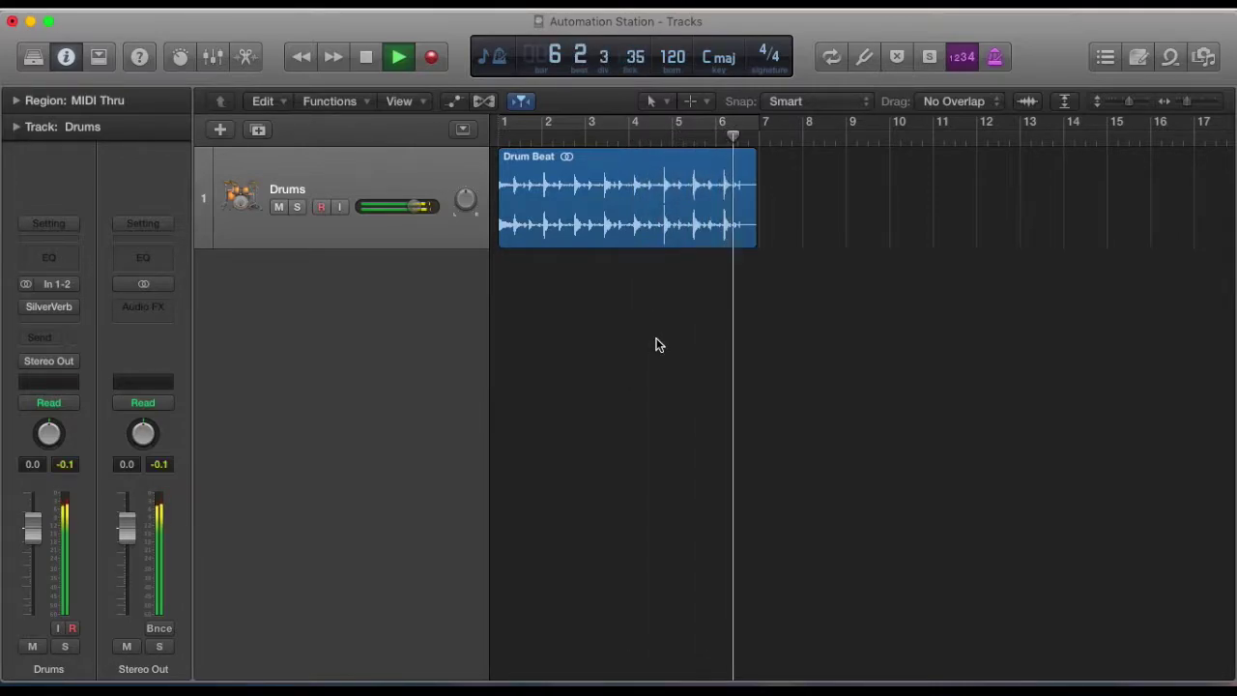
{"action": "key", "text": "space"}
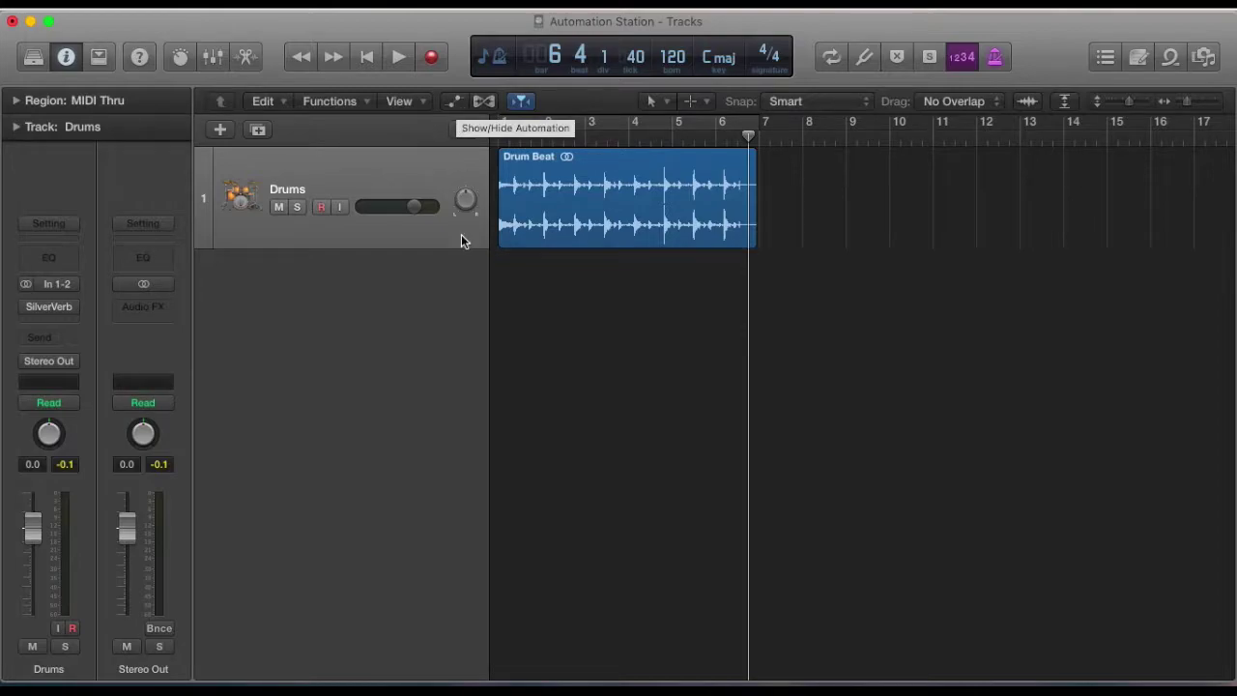
{"action": "left_click", "coordinate": [451, 102]}
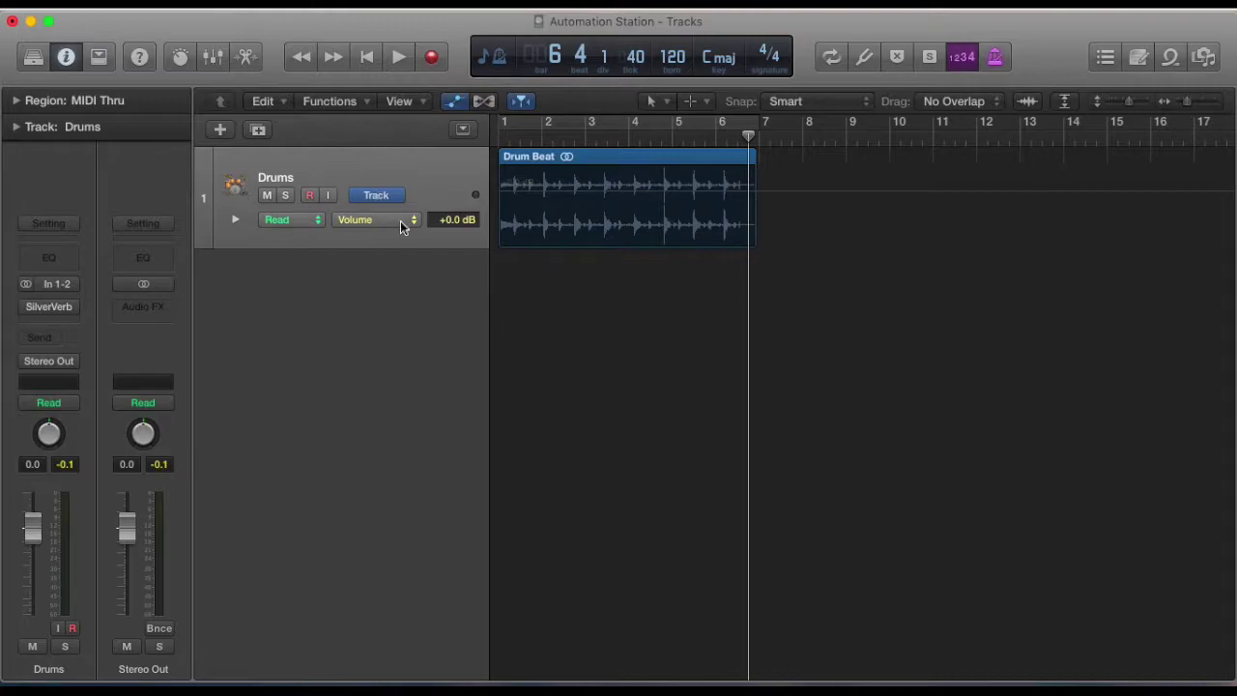
{"action": "left_click", "coordinate": [374, 226]}
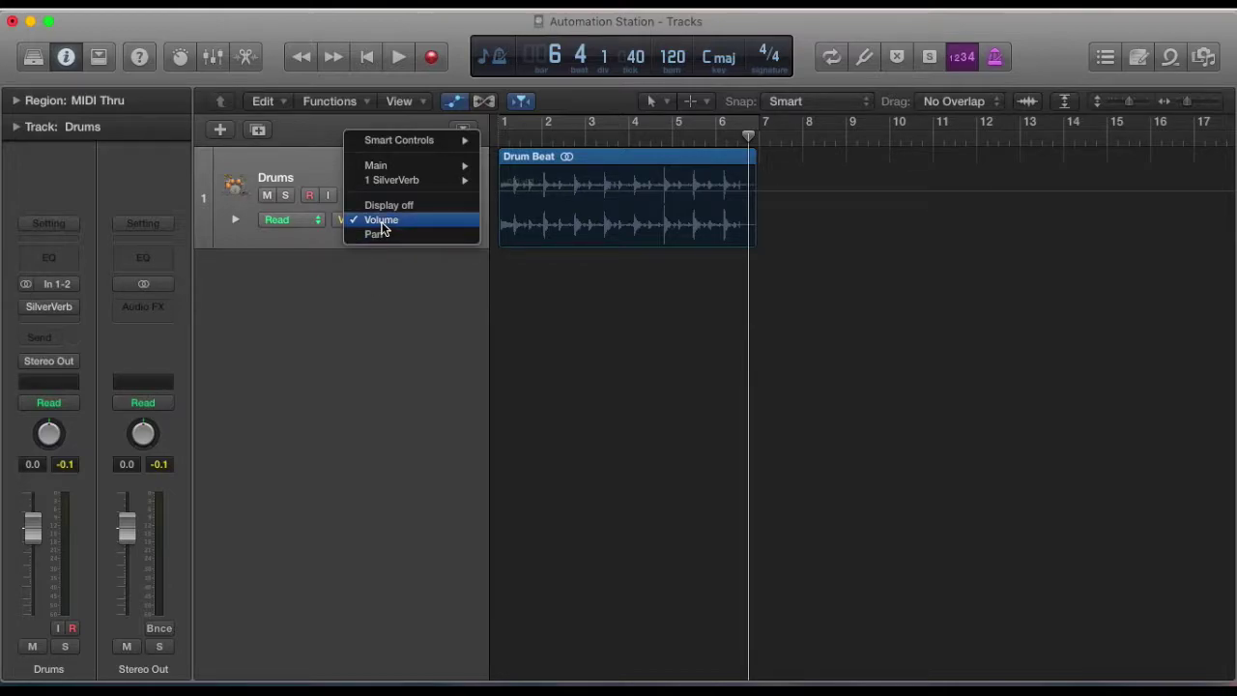
{"action": "left_click", "coordinate": [382, 221]}
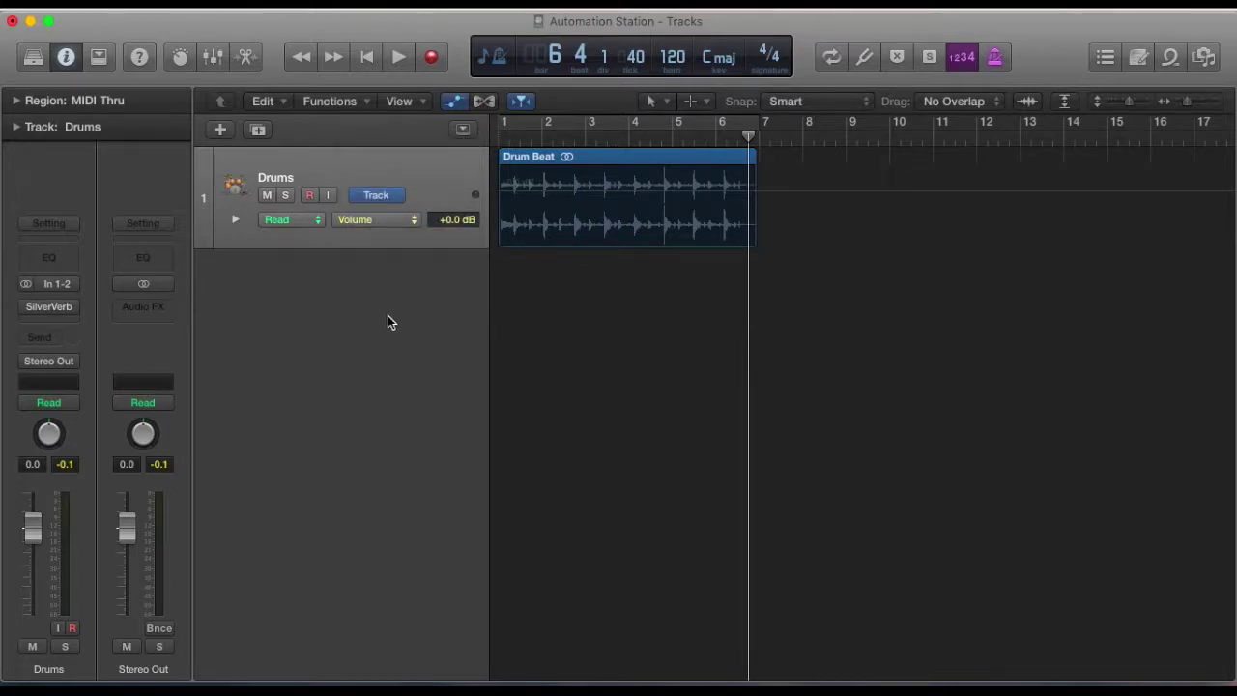
{"action": "left_click", "coordinate": [524, 196]}
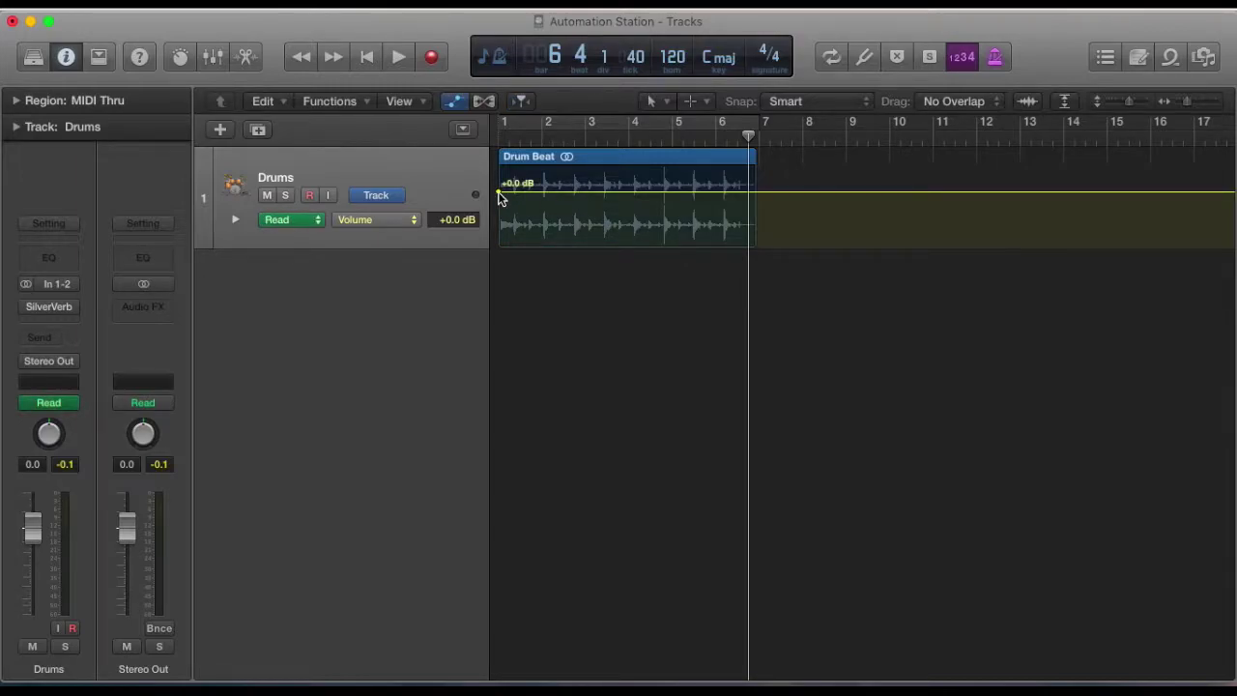
{"action": "left_click", "coordinate": [632, 192]}
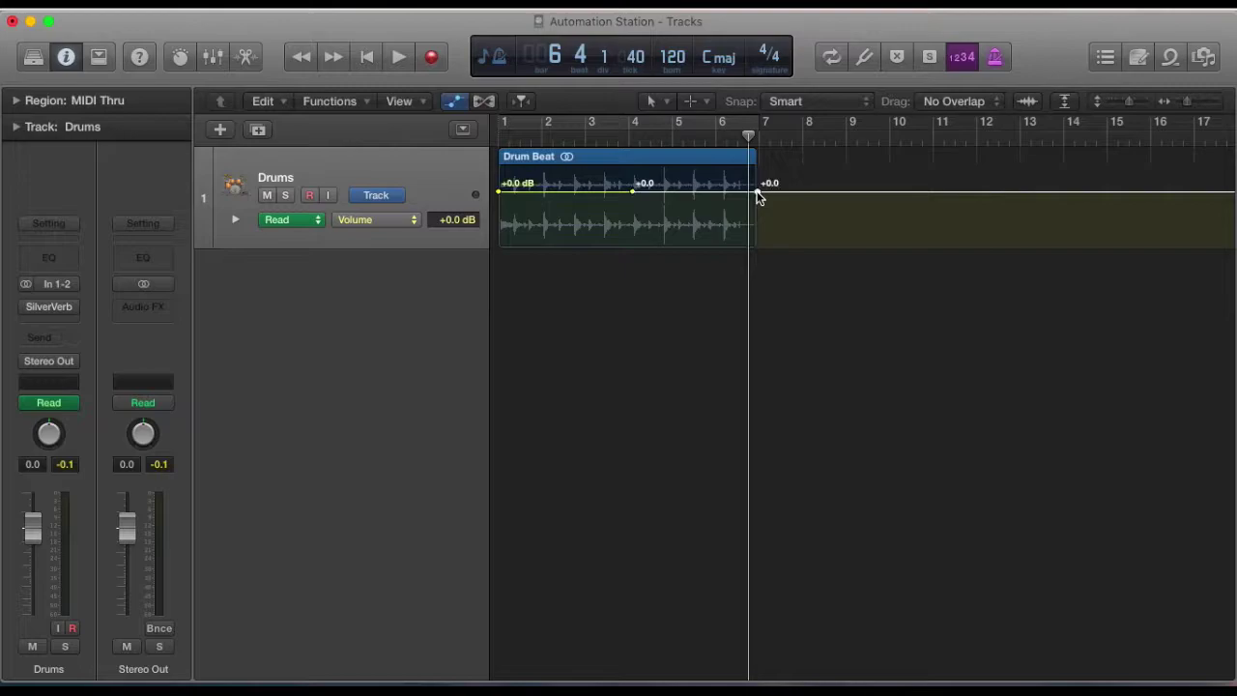
{"action": "left_click_drag", "start_coordinate": [758, 194], "coordinate": [756, 246]}
Play the Drum Beat from the start with the Mixer open to hear the volume fade.
{"action": "key", "text": "Return"}
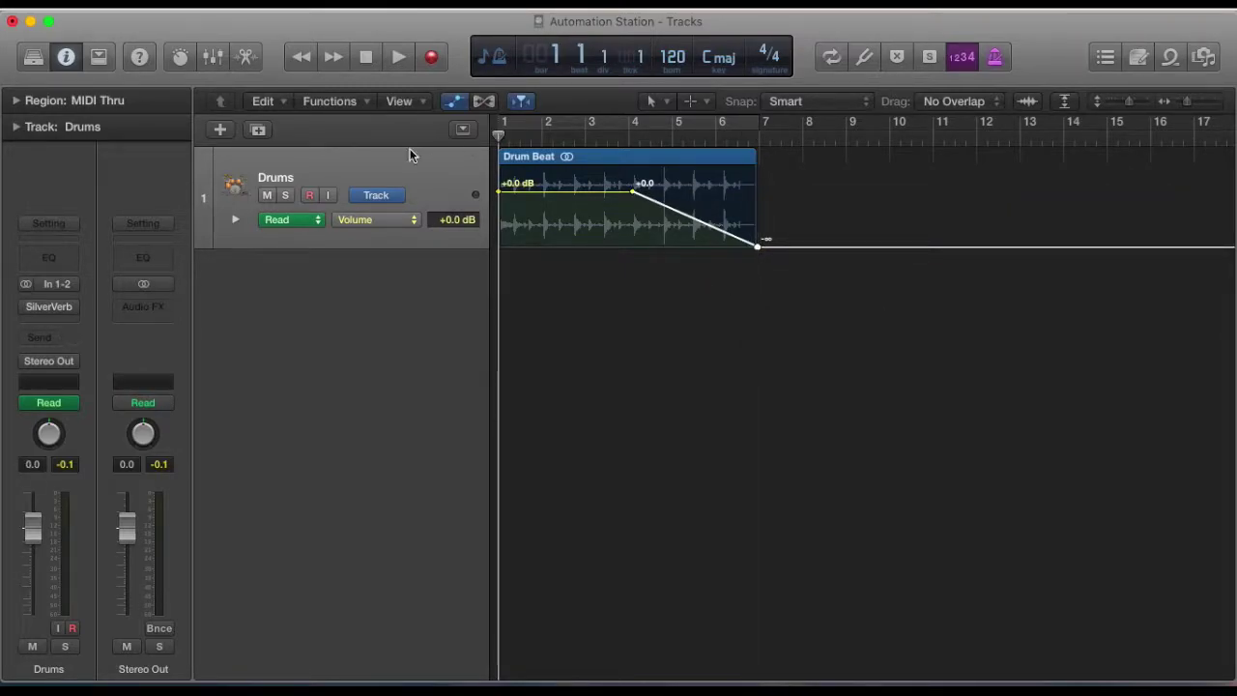
{"action": "left_click", "coordinate": [213, 59]}
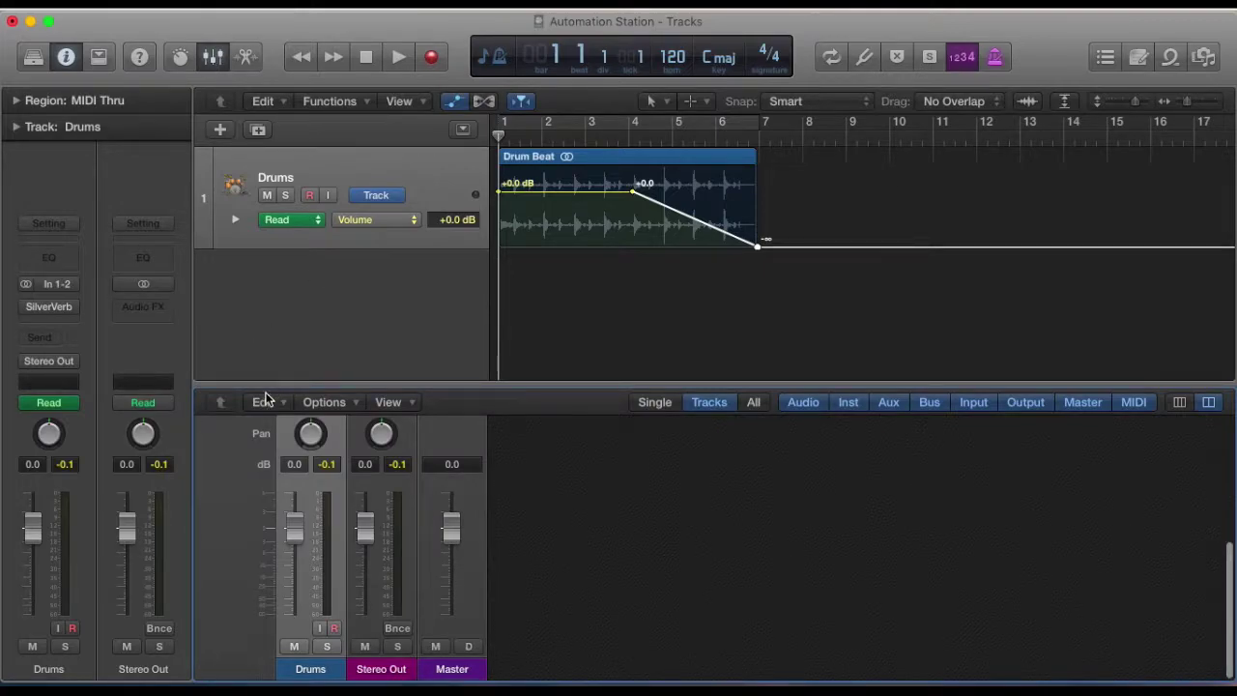
{"action": "key", "text": "space"}
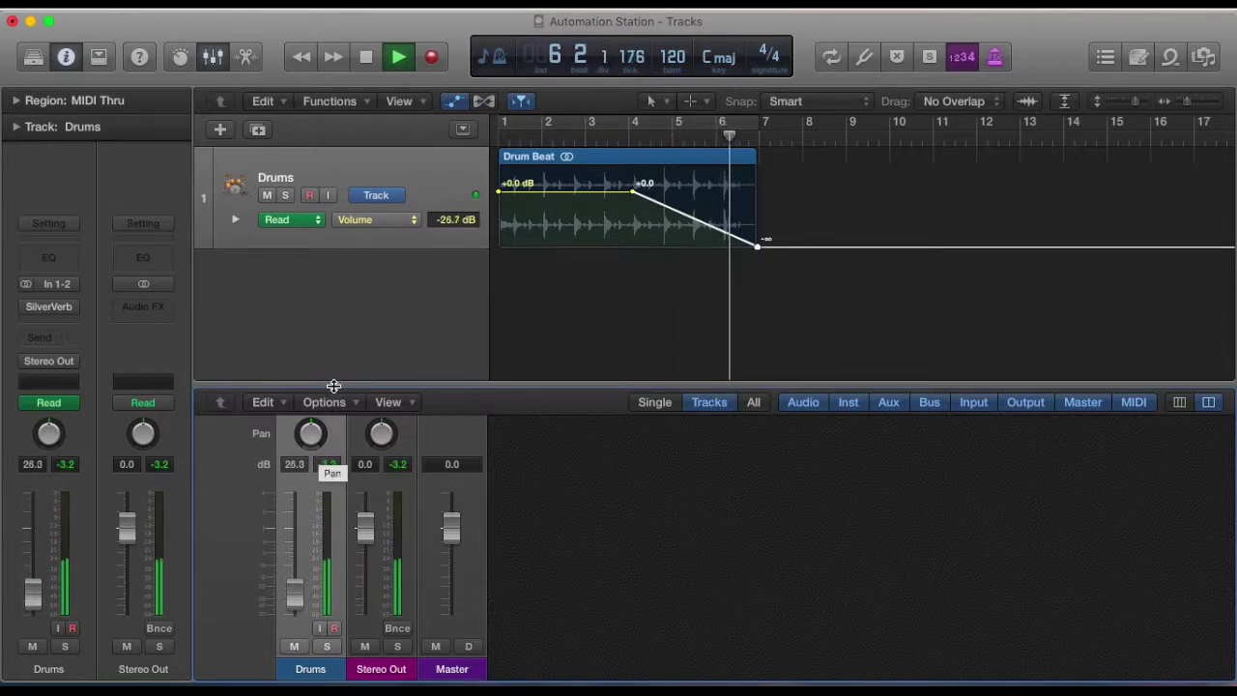
{"action": "key", "text": "space"}
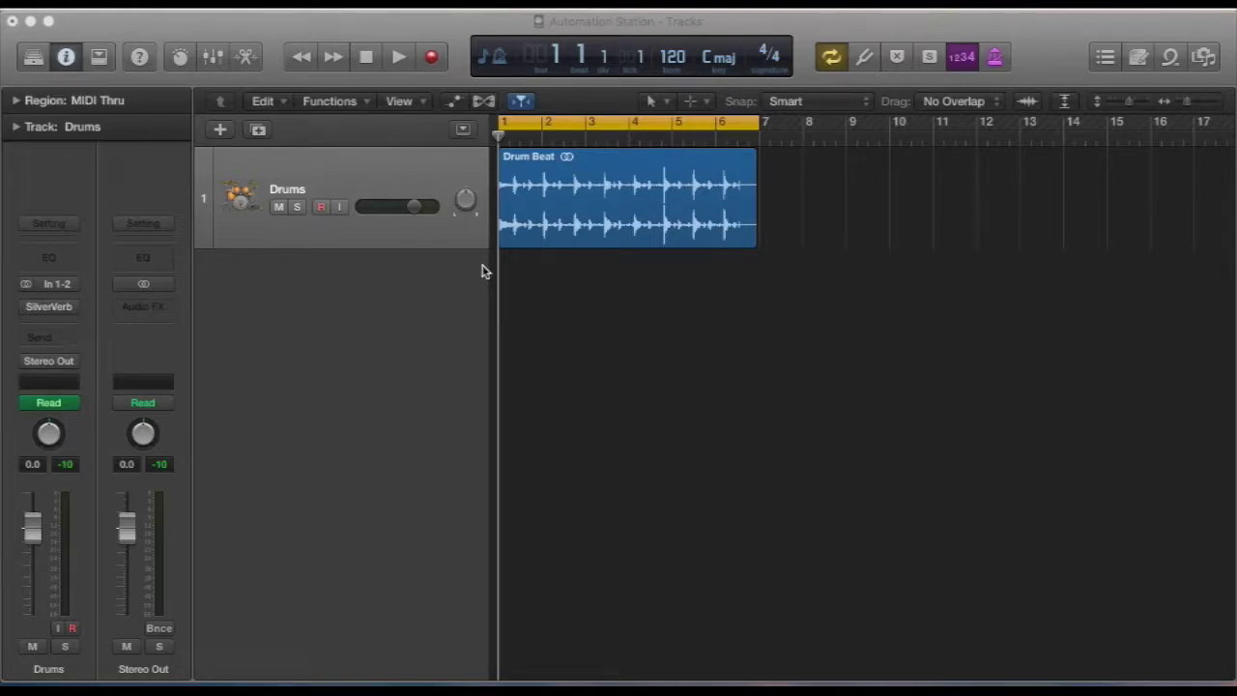
Switch the Drums automation parameter to Pan and add points at bars 2 through 6.
{"action": "left_click", "coordinate": [453, 102]}
{"action": "left_click", "coordinate": [387, 222]}
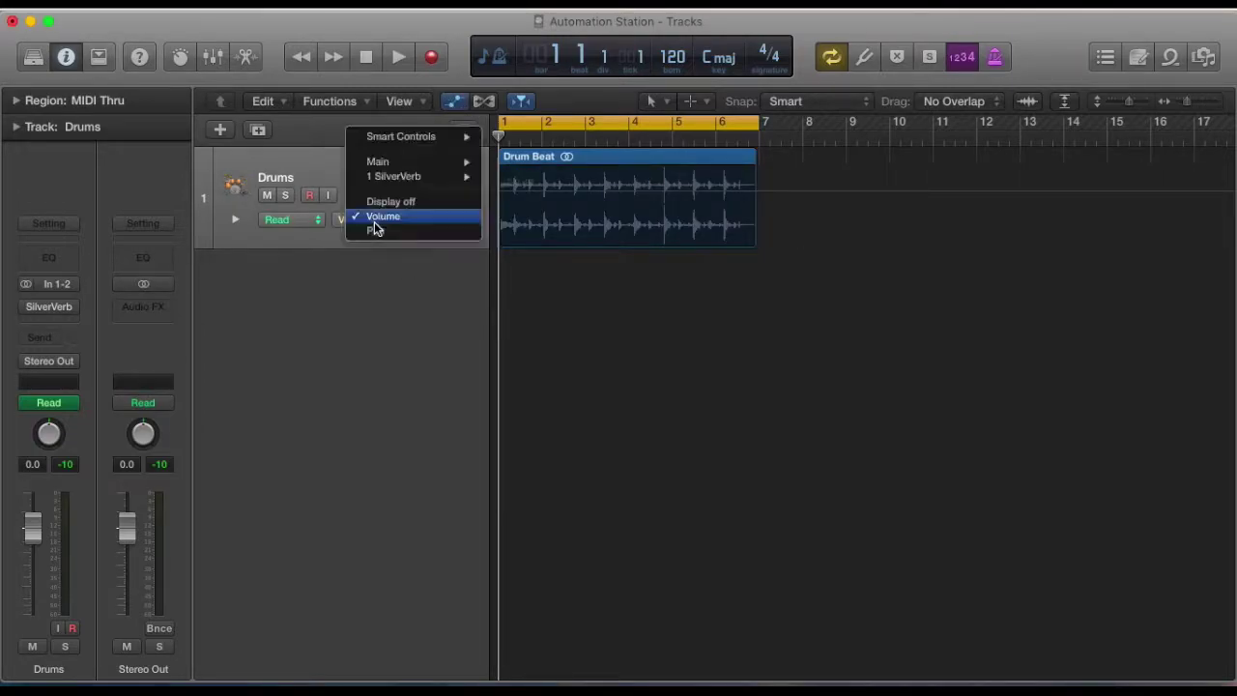
{"action": "left_click", "coordinate": [383, 233]}
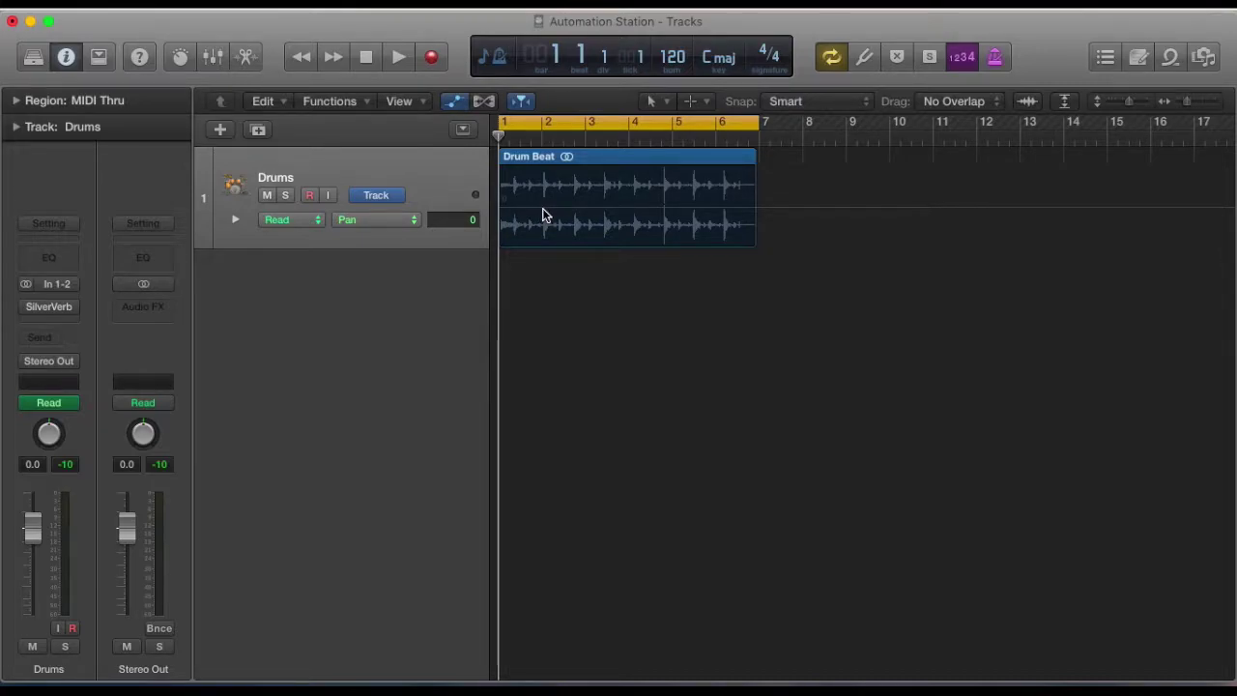
{"action": "left_click", "coordinate": [542, 208]}
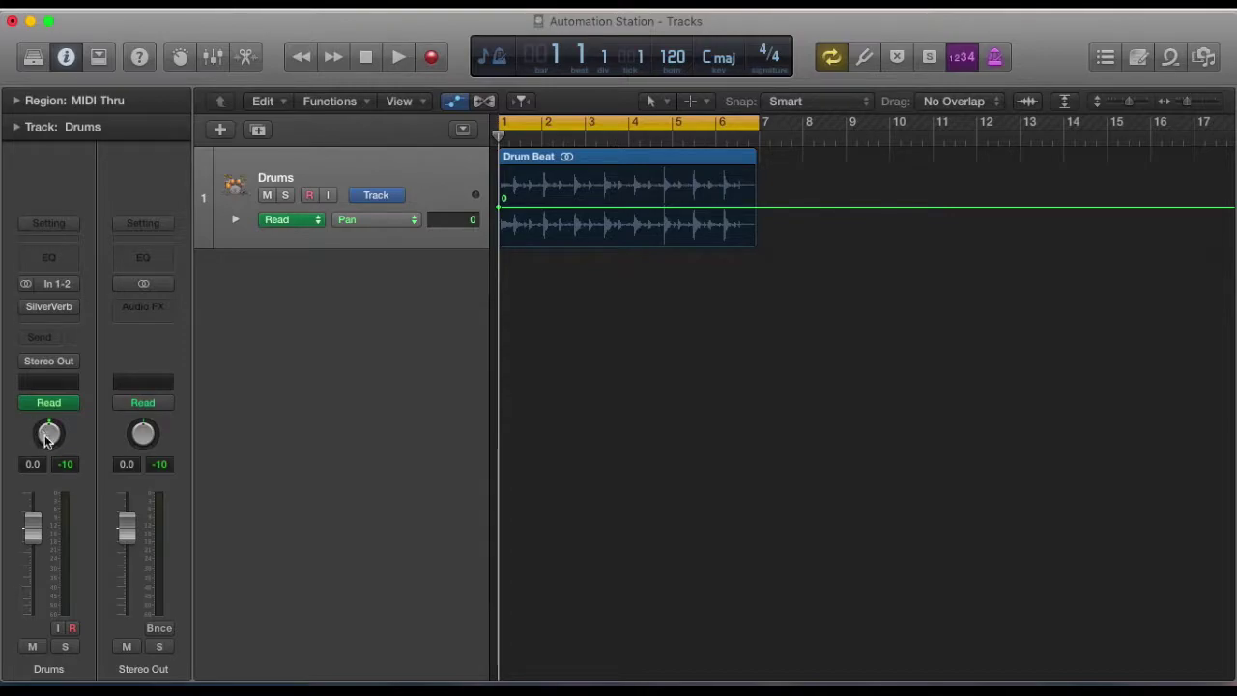
{"action": "left_click", "coordinate": [547, 207]}
{"action": "left_click", "coordinate": [585, 207]}
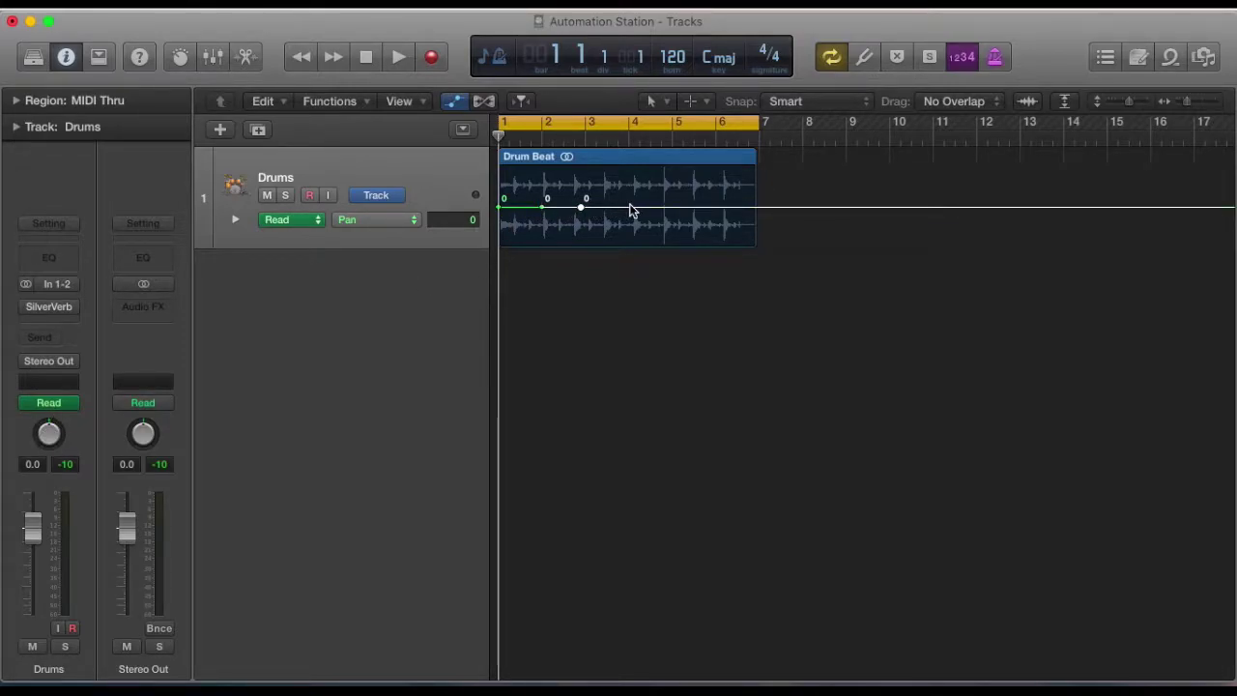
{"action": "left_click", "coordinate": [678, 207]}
{"action": "left_click", "coordinate": [715, 207]}
{"action": "left_click", "coordinate": [755, 208]}
Drag the pan points alternately to -64 and +63, ending at +63 at bar 7.
{"action": "left_click_drag", "start_coordinate": [547, 206], "coordinate": [546, 171]}
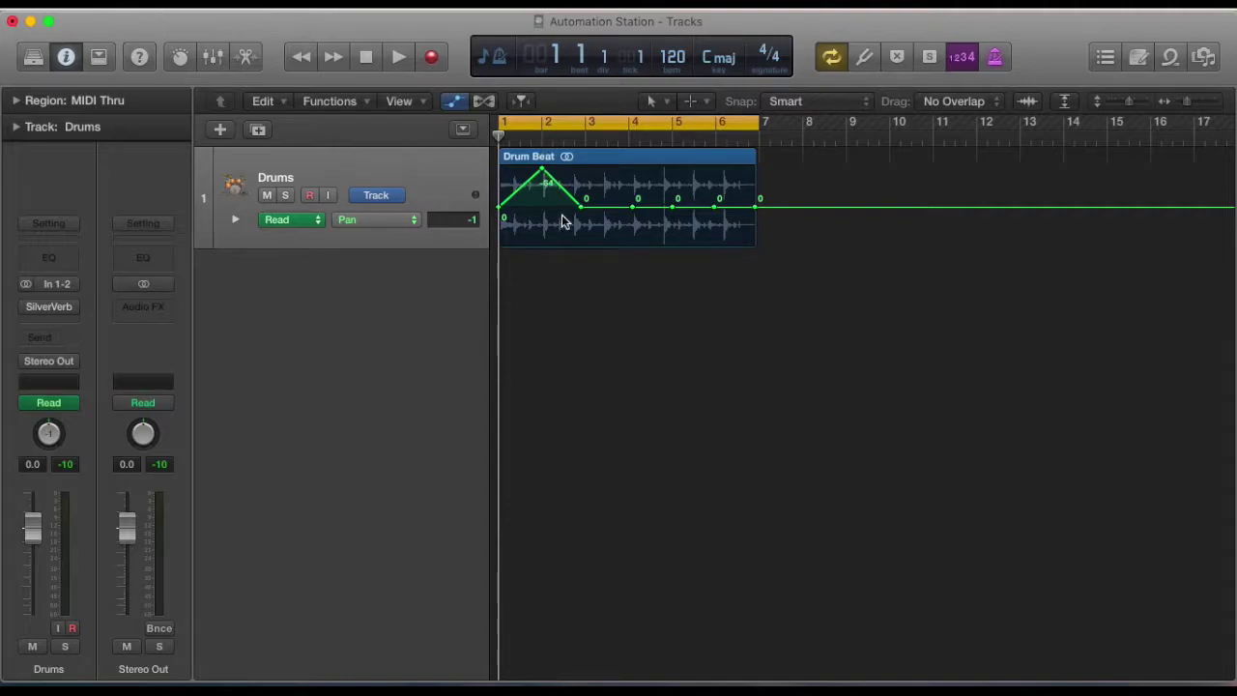
{"action": "left_click_drag", "start_coordinate": [585, 207], "coordinate": [581, 246]}
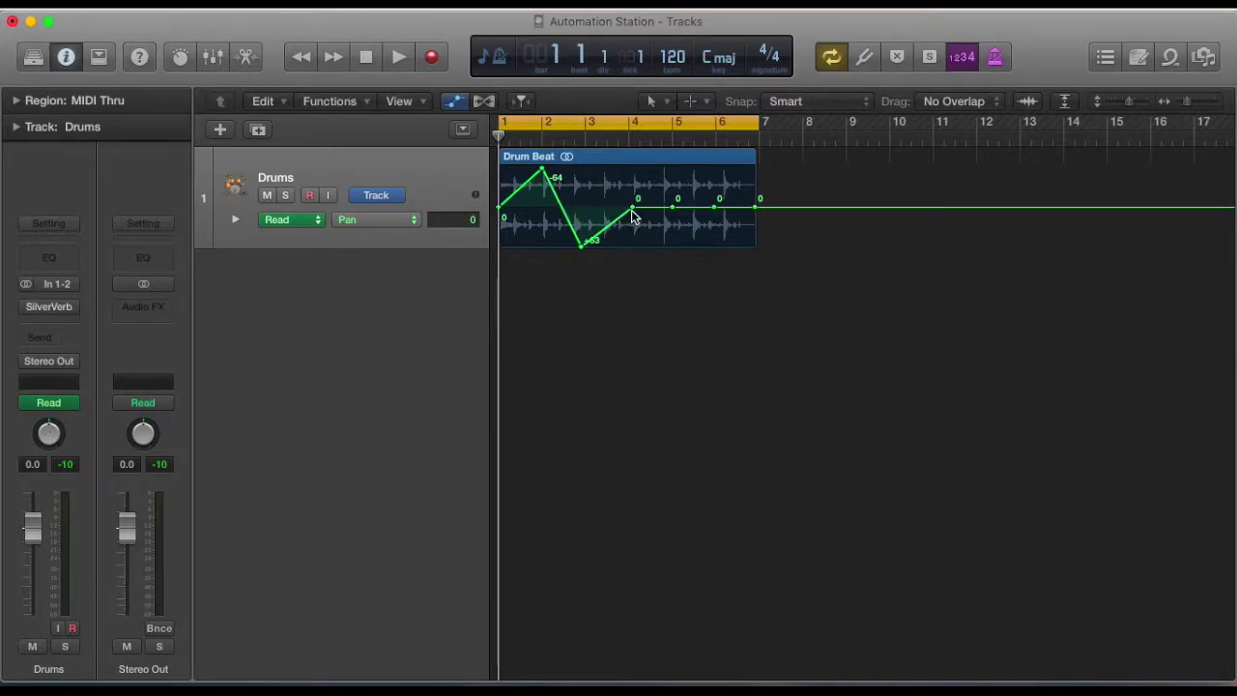
{"action": "left_click_drag", "start_coordinate": [636, 207], "coordinate": [634, 171]}
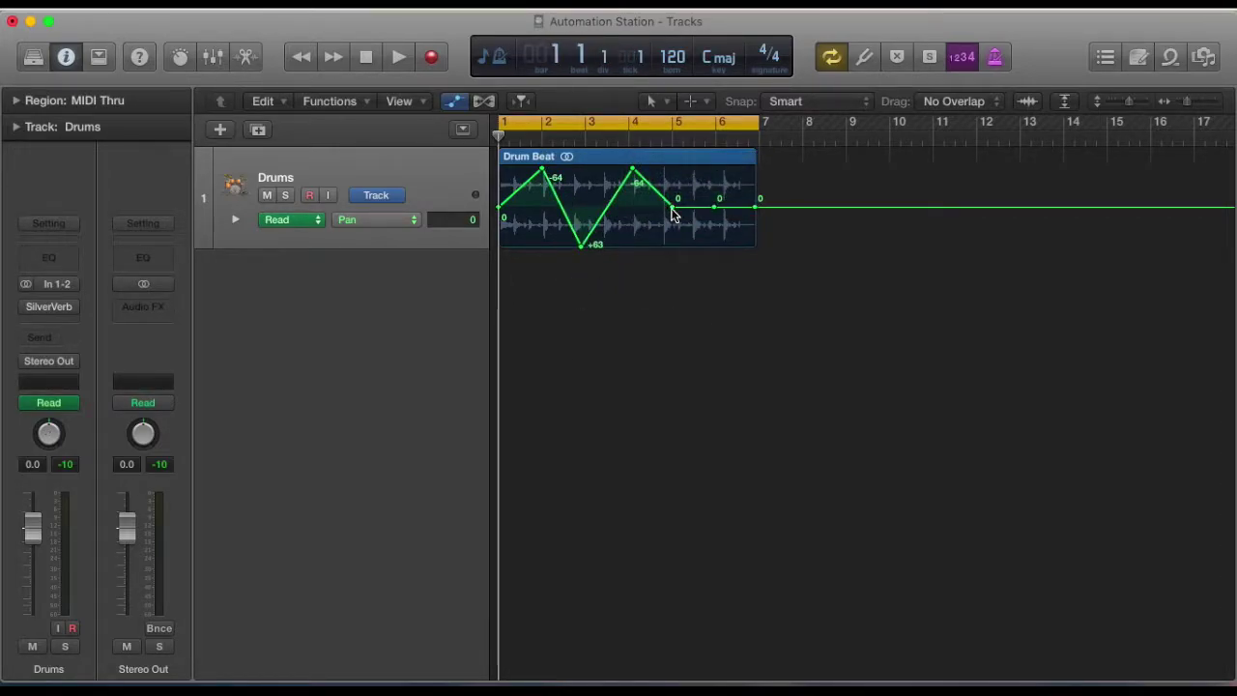
{"action": "left_click_drag", "start_coordinate": [677, 207], "coordinate": [738, 165]}
{"action": "left_click_drag", "start_coordinate": [756, 214], "coordinate": [754, 243]}
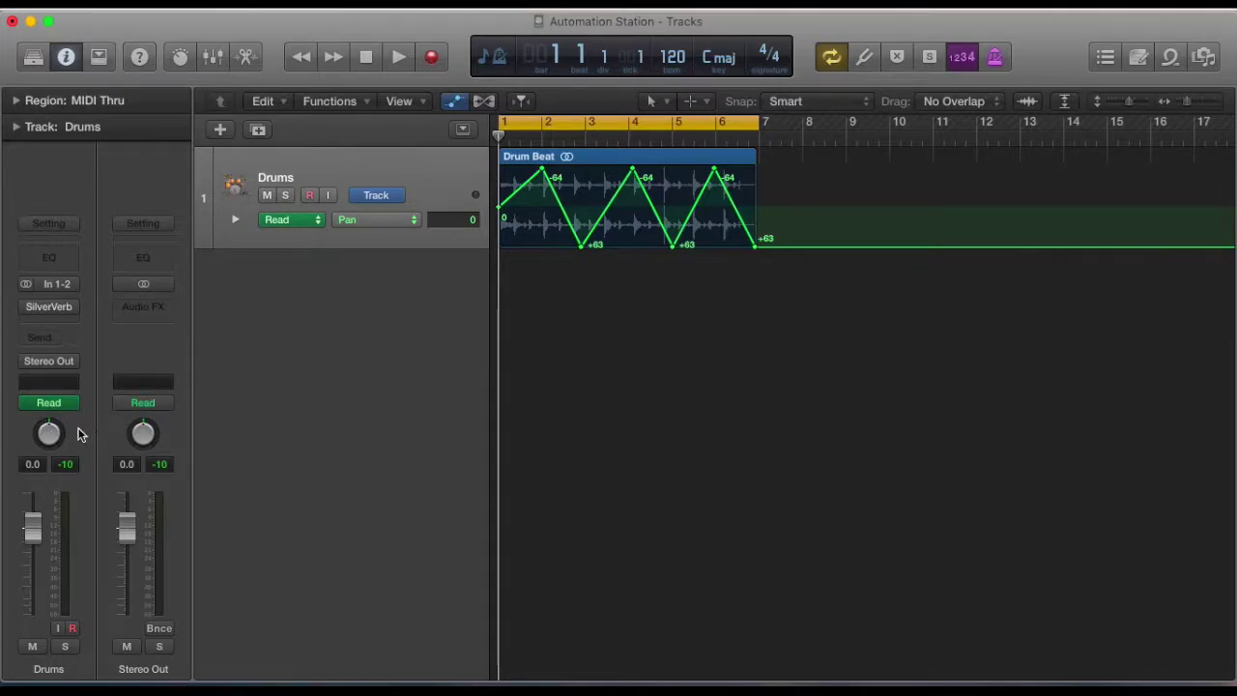
Play the cycle to hear the Drums pan sweep left and right, then stop.
{"action": "key", "text": "space"}
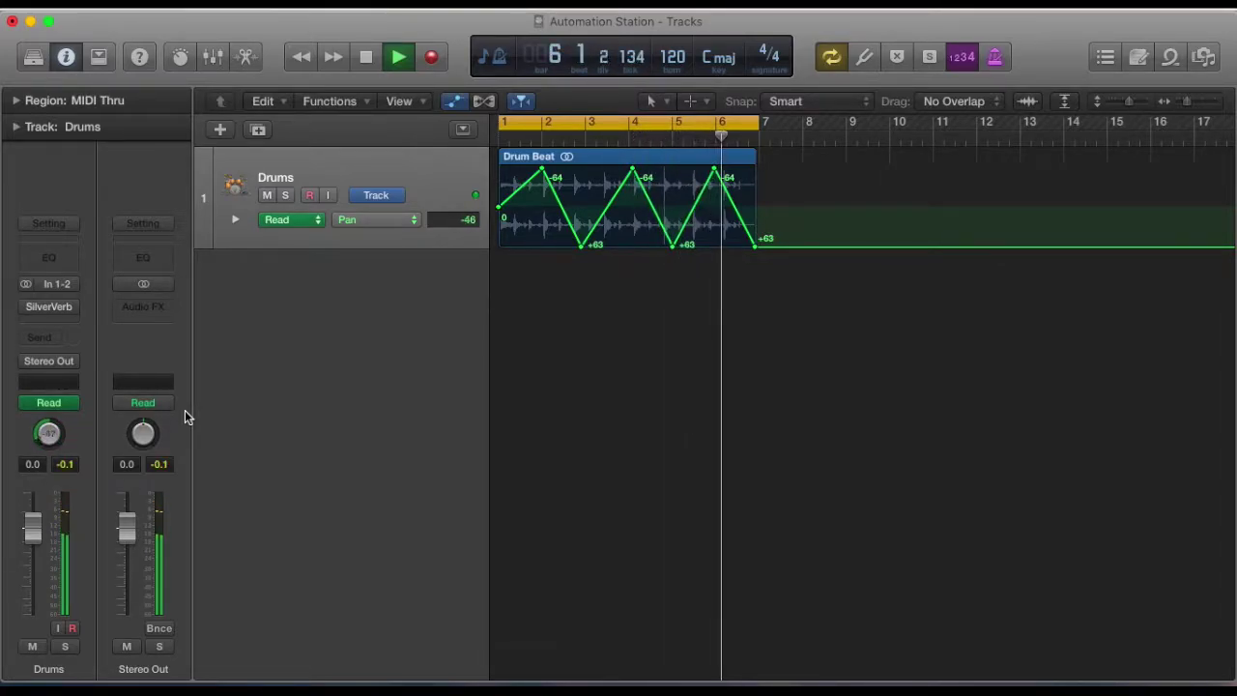
{"action": "key", "text": "space"}
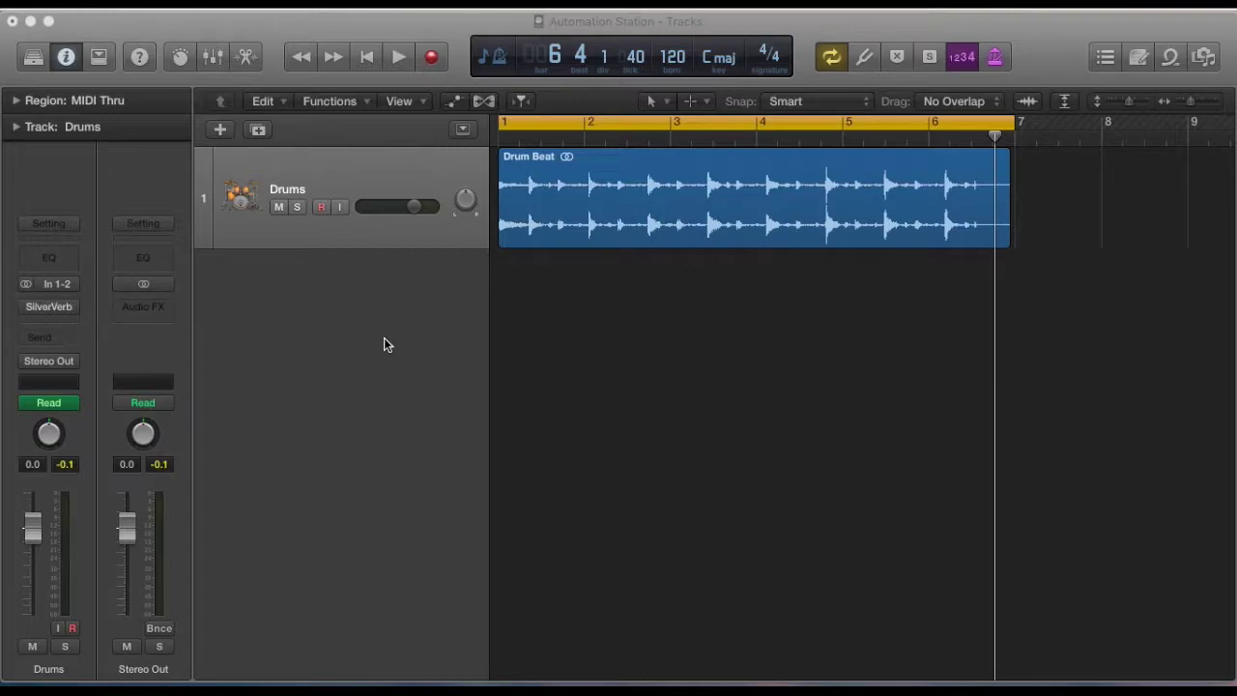
Check the SilverVerb plug-in on Drums, then choose 1 SilverVerb > Wet as the automation parameter.
{"action": "left_click", "coordinate": [414, 342]}
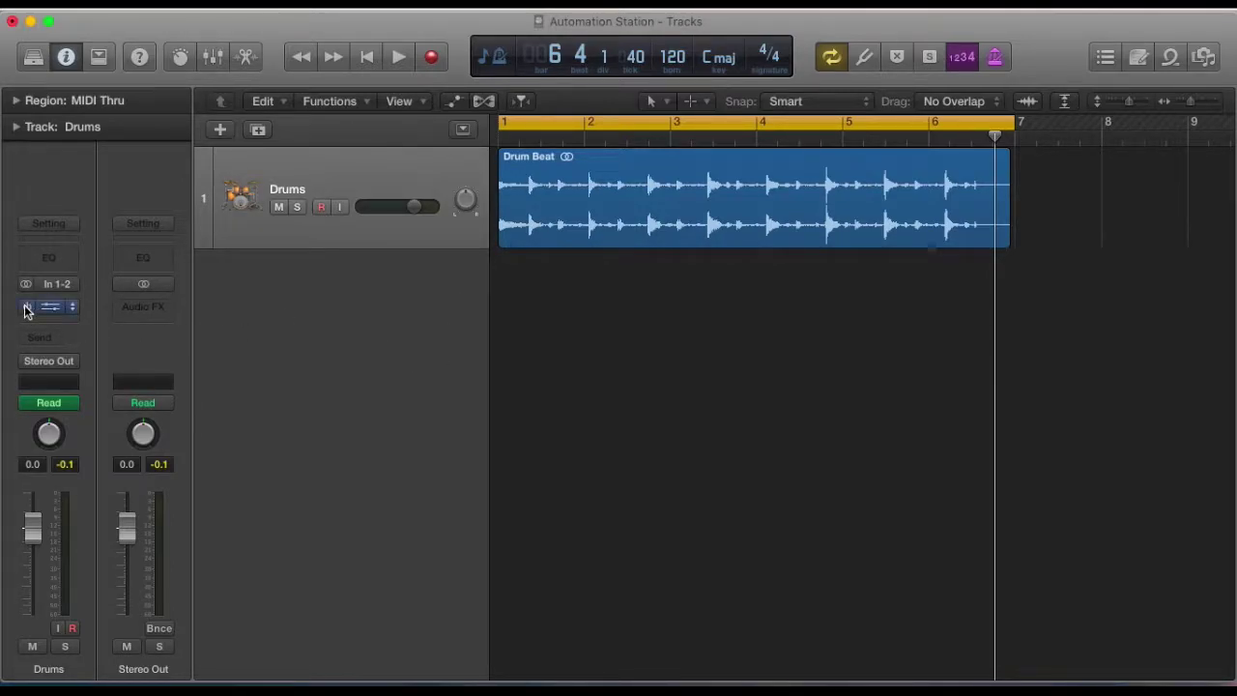
{"action": "left_click", "coordinate": [58, 307]}
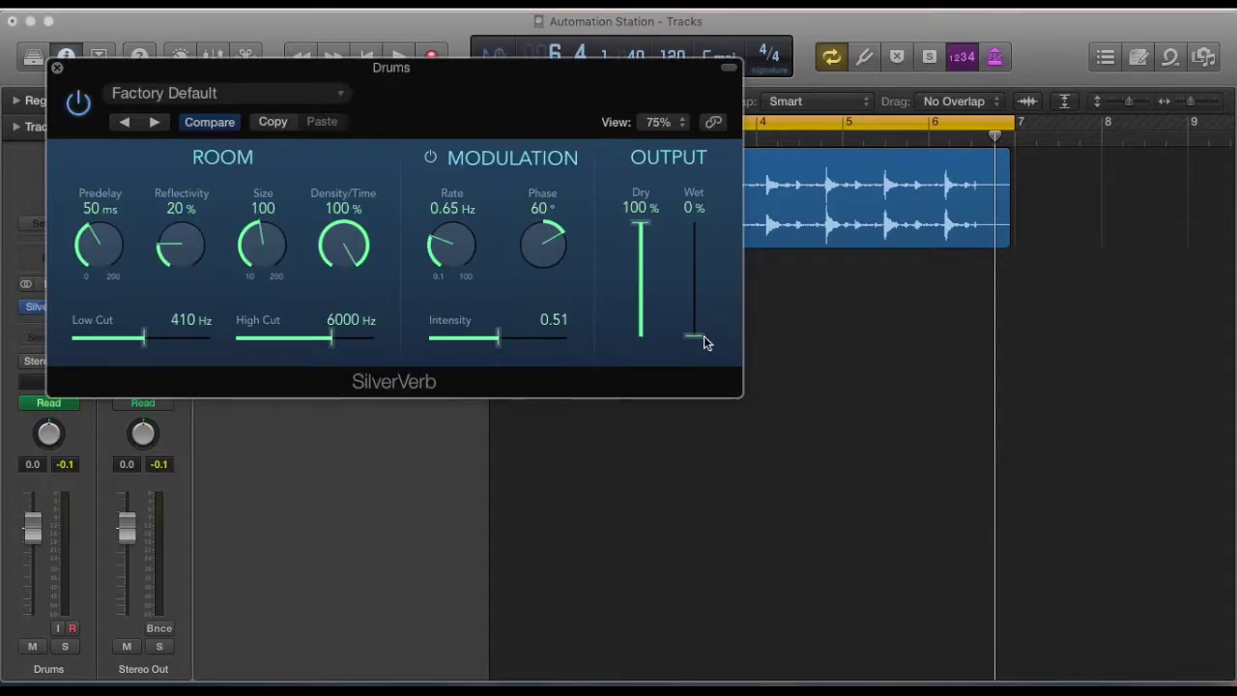
{"action": "left_click", "coordinate": [57, 67]}
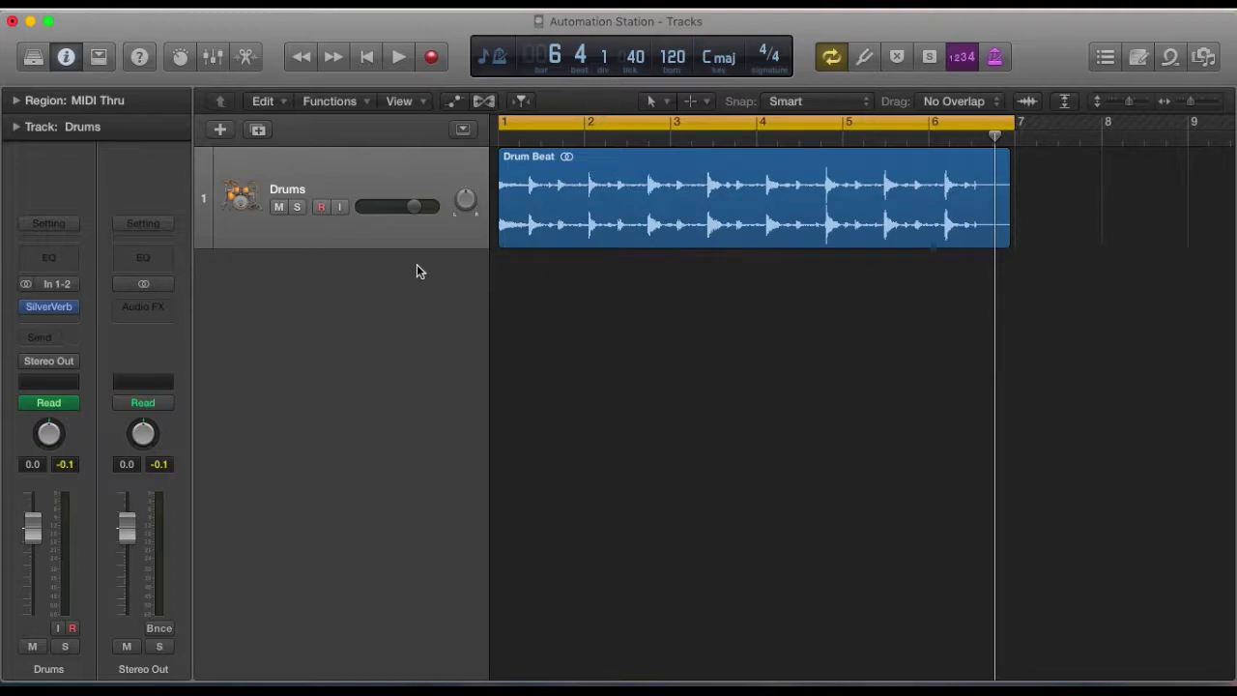
{"action": "left_click", "coordinate": [455, 101]}
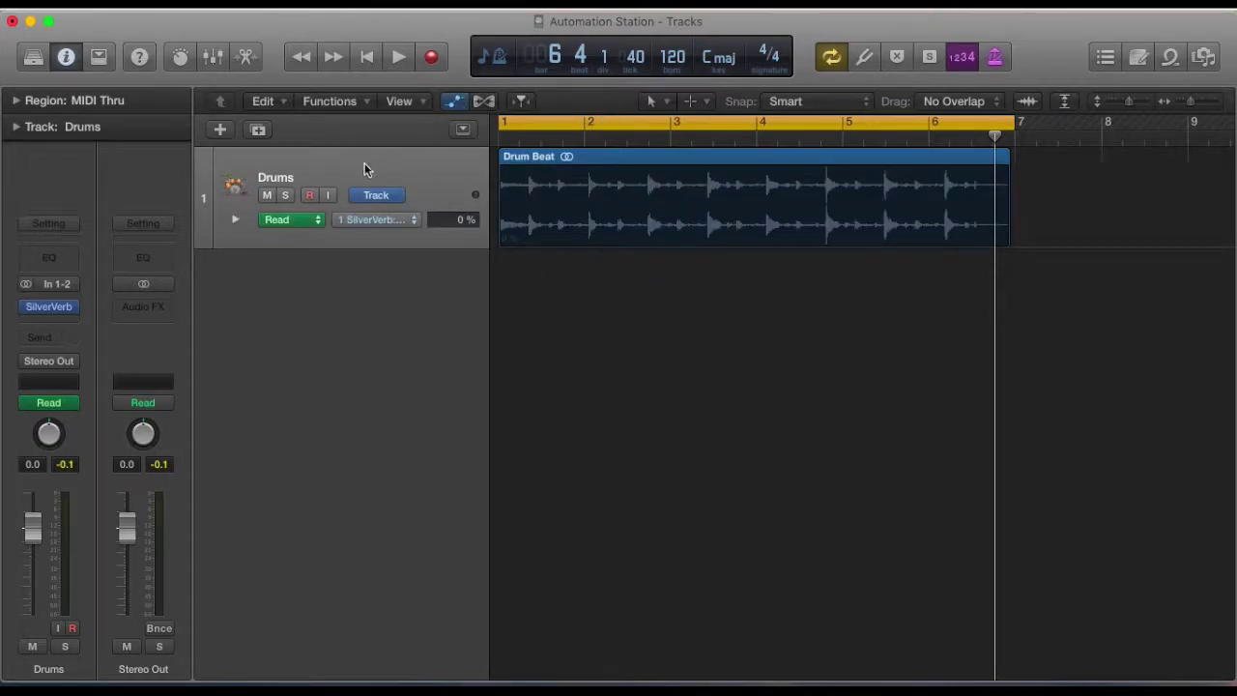
{"action": "left_click", "coordinate": [356, 225]}
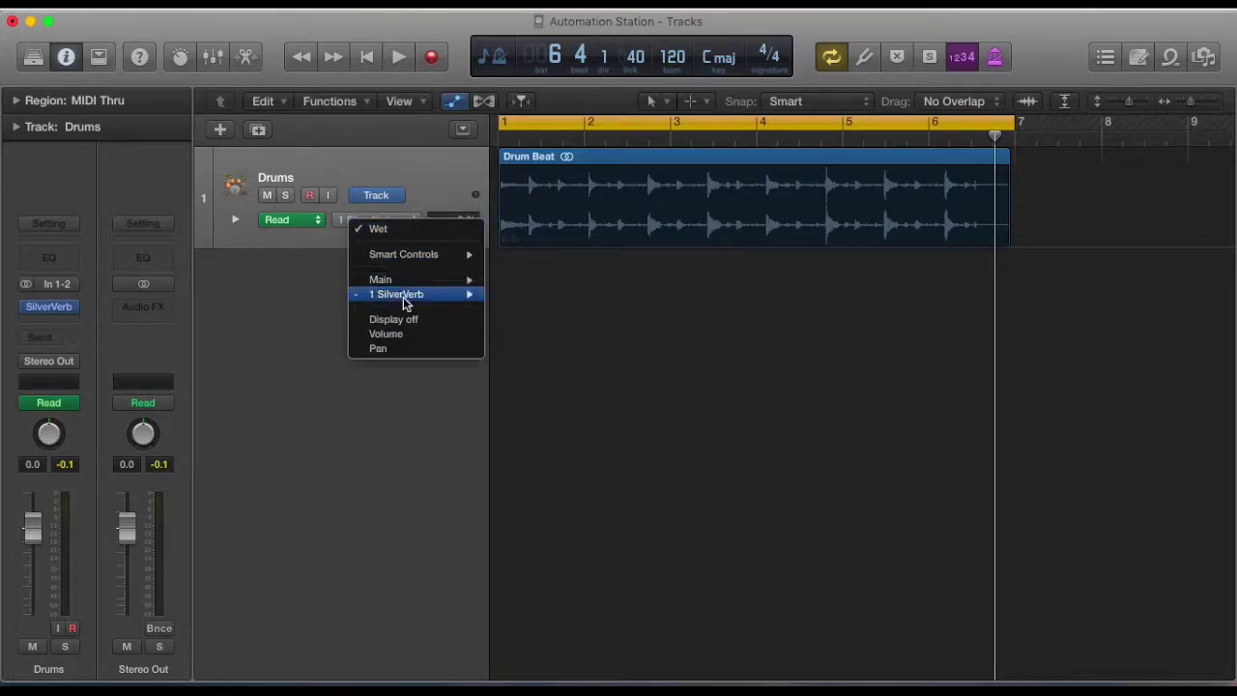
{"action": "mouse_move", "coordinate": [403, 297]}
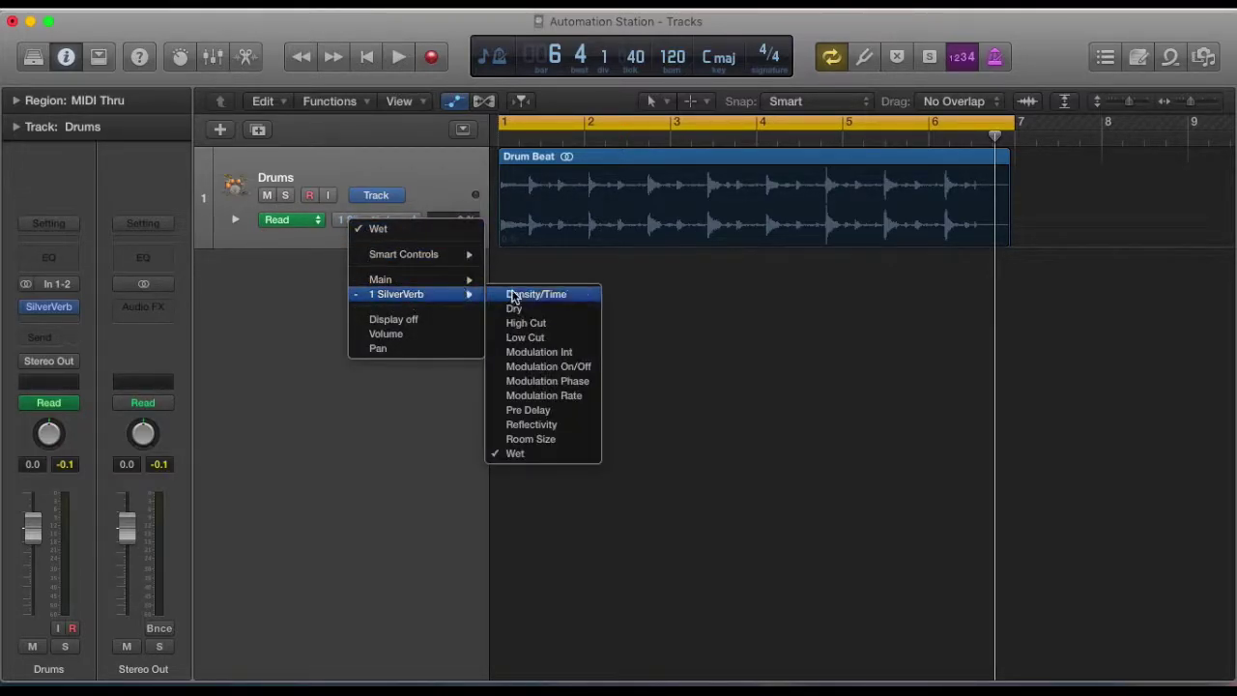
{"action": "left_click", "coordinate": [541, 454]}
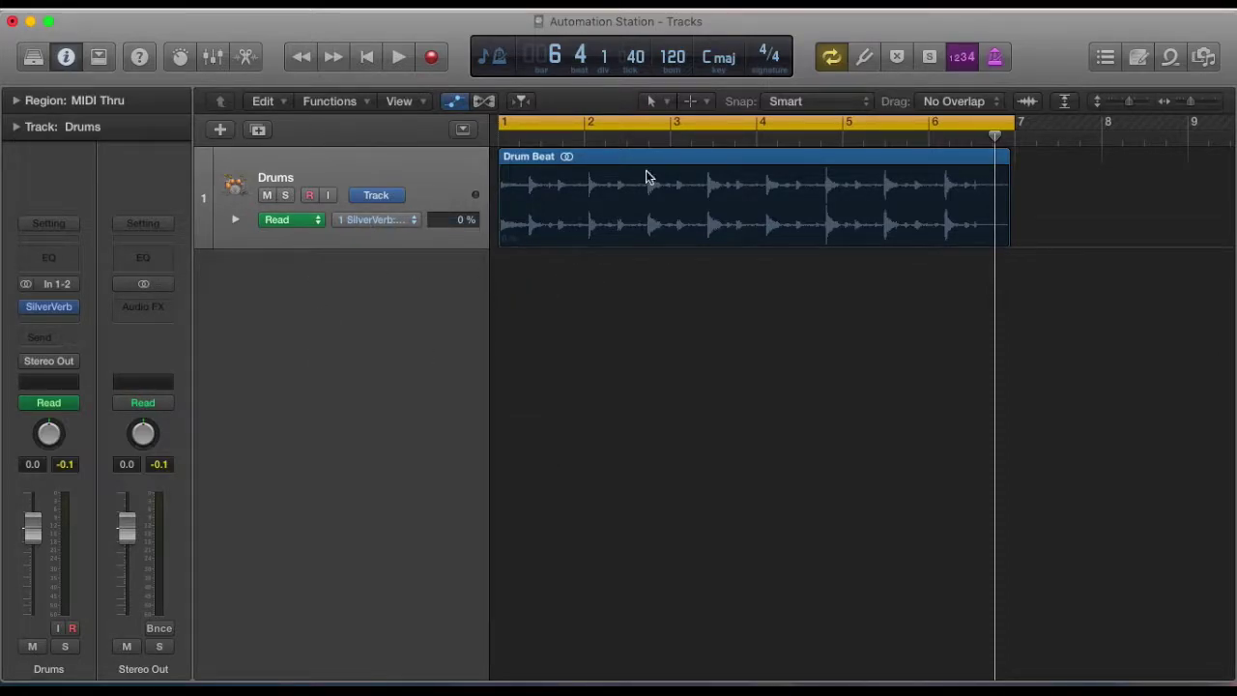
{"action": "left_click", "coordinate": [314, 222]}
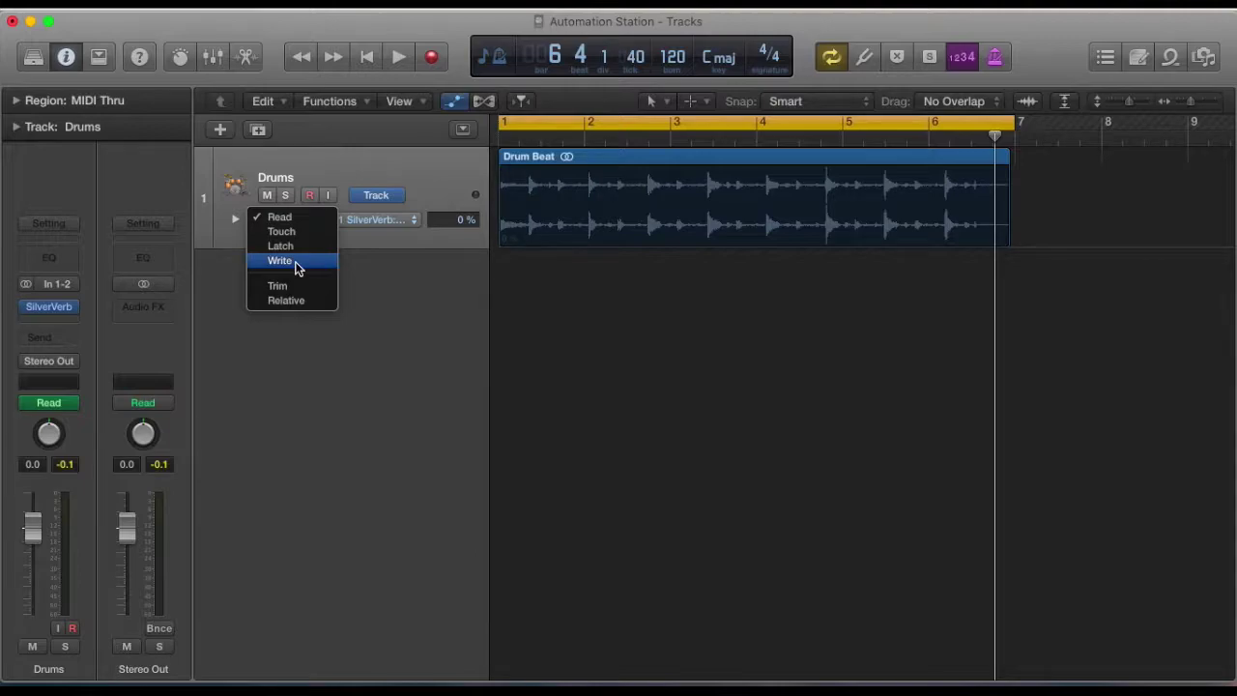
Put the Drums track in Write automation mode and open SilverVerb clear of the track area.
{"action": "left_click", "coordinate": [296, 264]}
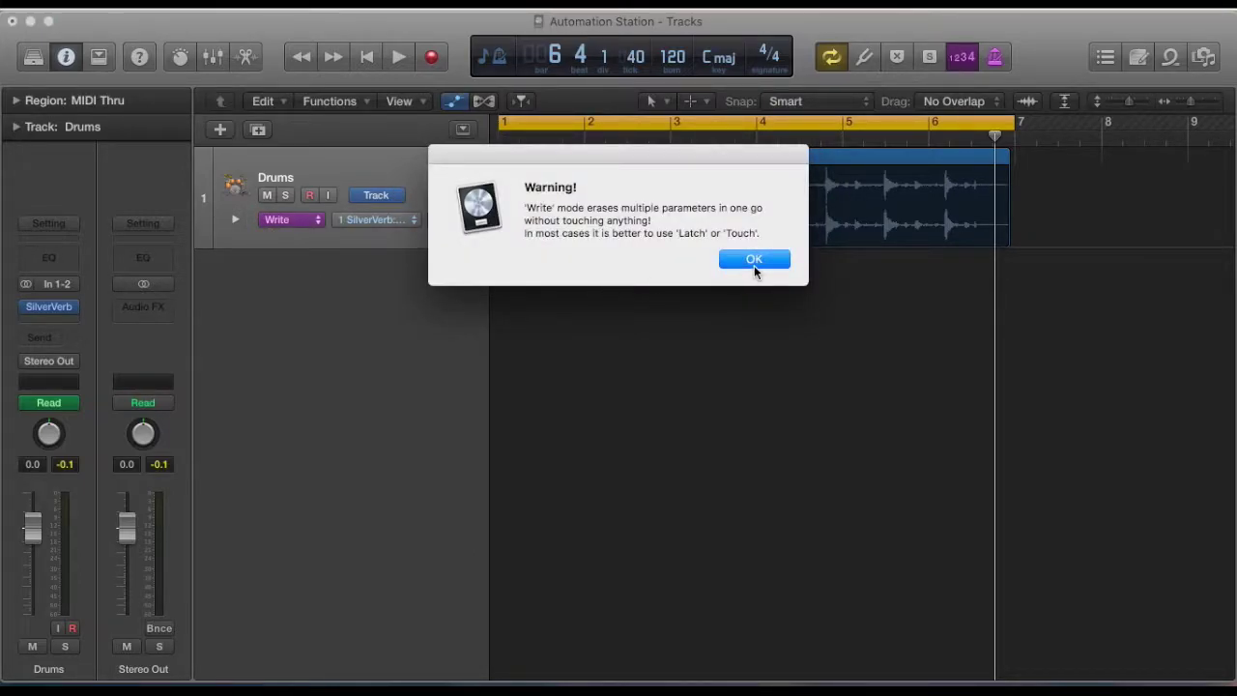
{"action": "left_click", "coordinate": [753, 261]}
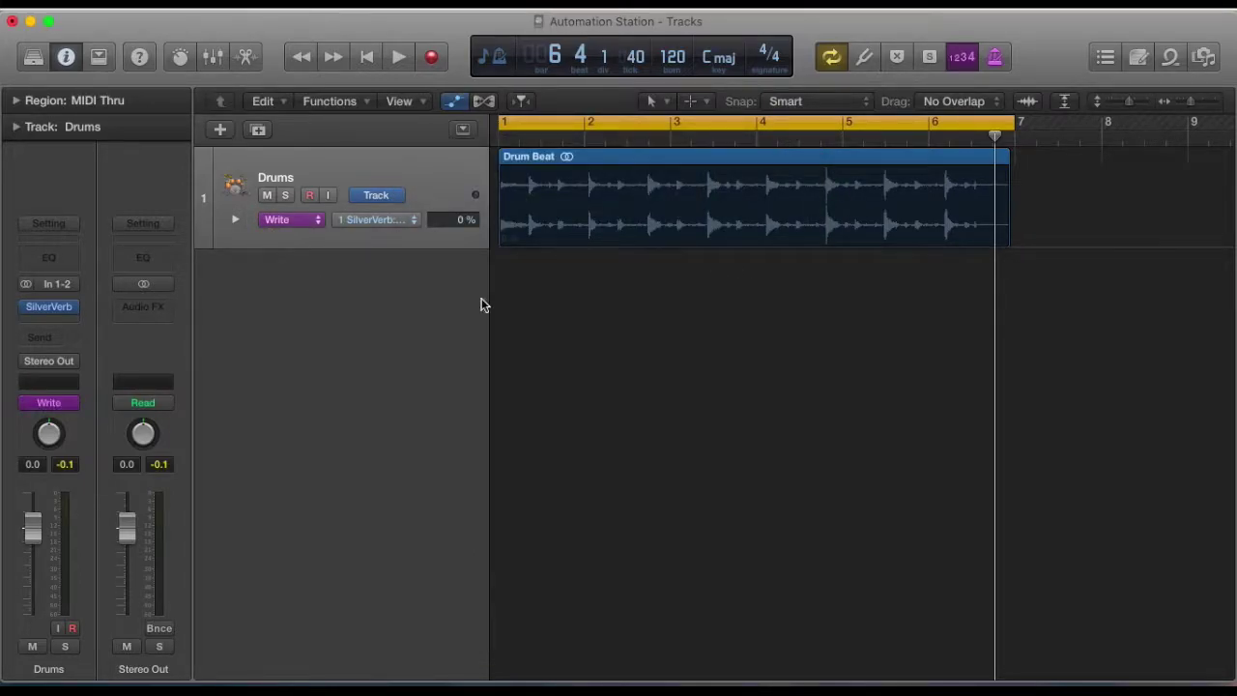
{"action": "left_click", "coordinate": [48, 309]}
{"action": "left_click_drag", "start_coordinate": [275, 80], "coordinate": [256, 206]}
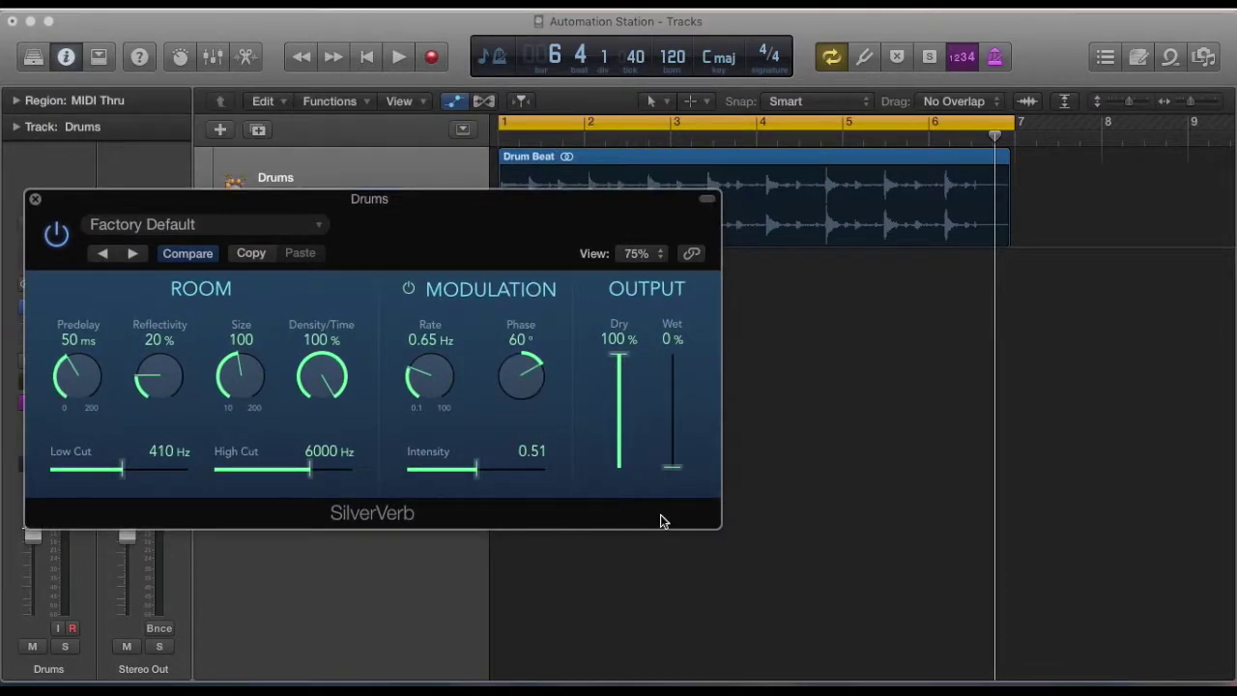
Record the SilverVerb Wet level riding between 0% and 100% while the Drum Beat plays.
{"action": "key", "text": "space"}
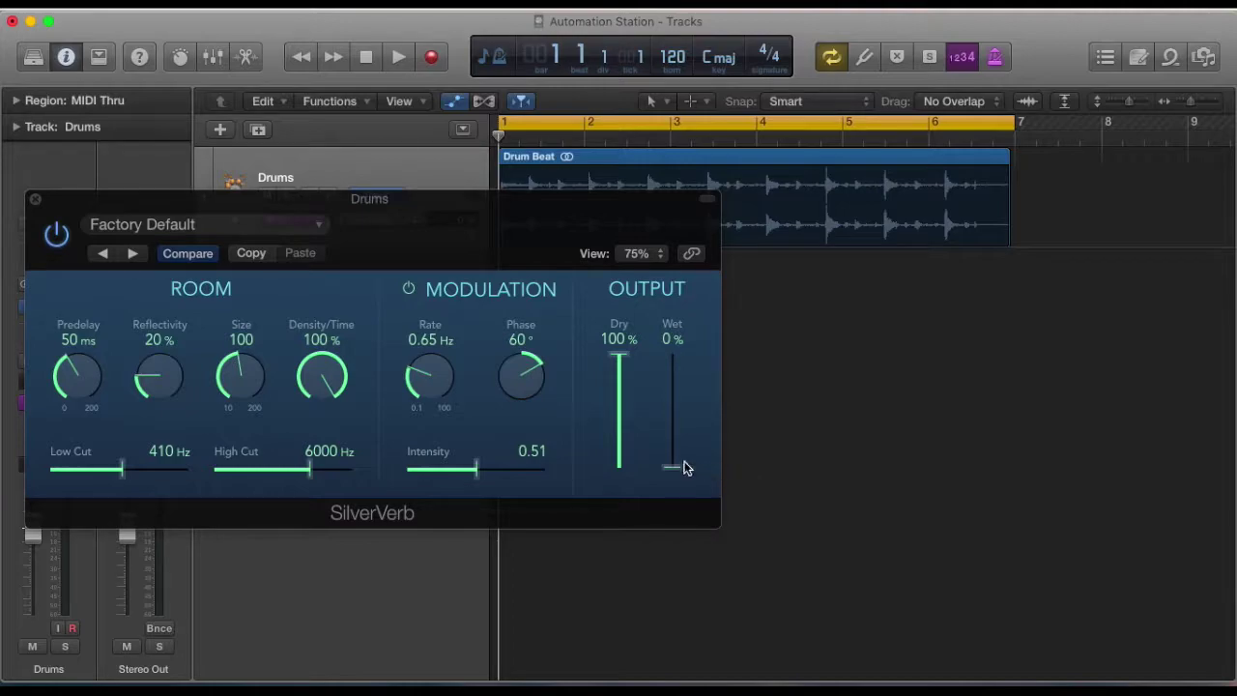
{"action": "mouse_move", "coordinate": [668, 469]}
{"action": "left_mouse_down"}
{"action": "mouse_move", "coordinate": [662, 346]}
{"action": "mouse_move", "coordinate": [662, 493]}
{"action": "mouse_move", "coordinate": [677, 208]}
{"action": "mouse_move", "coordinate": [690, 403]}
{"action": "mouse_move", "coordinate": [676, 497]}
{"action": "mouse_move", "coordinate": [676, 232]}
{"action": "mouse_move", "coordinate": [666, 596]}
{"action": "mouse_move", "coordinate": [690, 242]}
{"action": "mouse_move", "coordinate": [674, 483]}
{"action": "mouse_move", "coordinate": [677, 241]}
{"action": "mouse_move", "coordinate": [687, 393]}
{"action": "mouse_move", "coordinate": [666, 500]}
{"action": "mouse_move", "coordinate": [678, 241]}
{"action": "mouse_move", "coordinate": [709, 403]}
{"action": "mouse_move", "coordinate": [699, 486]}
{"action": "left_mouse_up"}
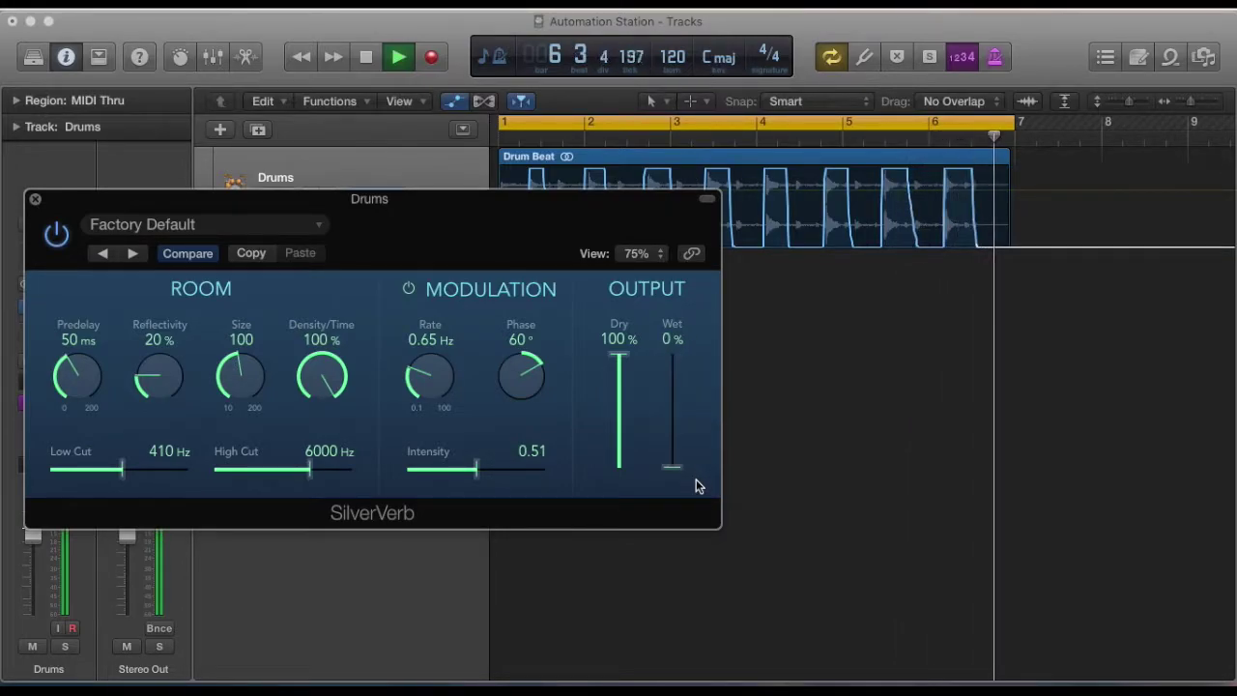
{"action": "key", "text": "space"}
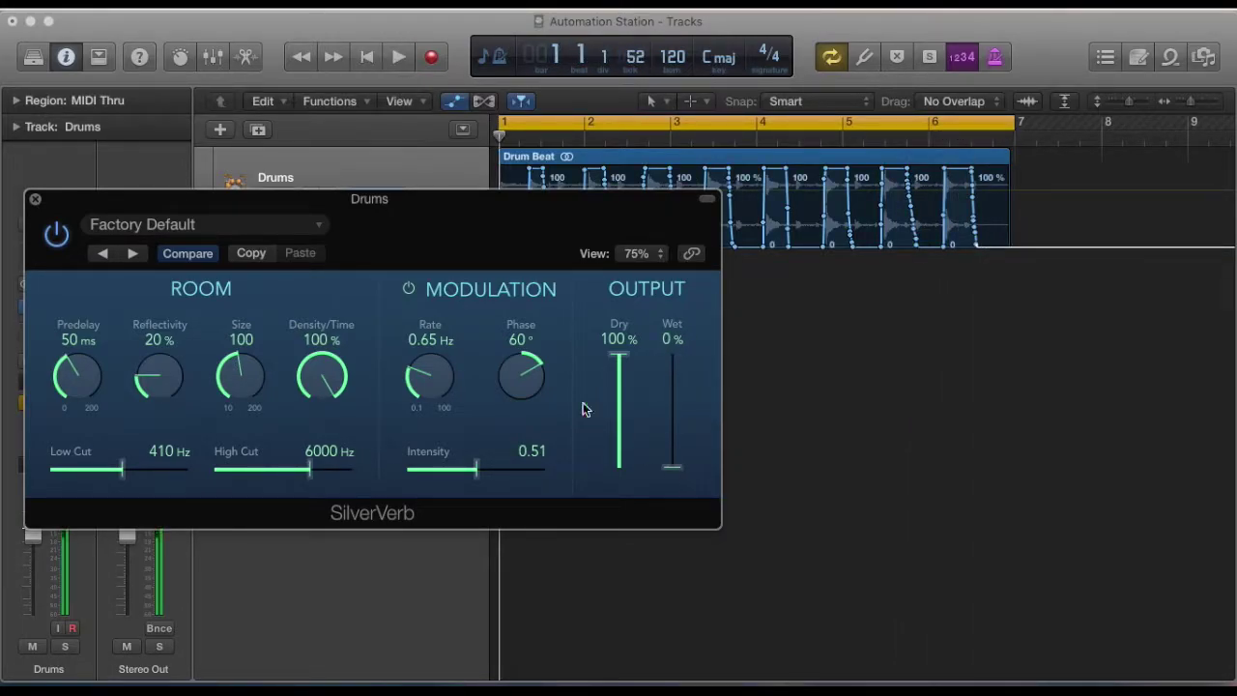
Close SilverVerb and set the Drums automation mode back to Read.
{"action": "left_click", "coordinate": [36, 201]}
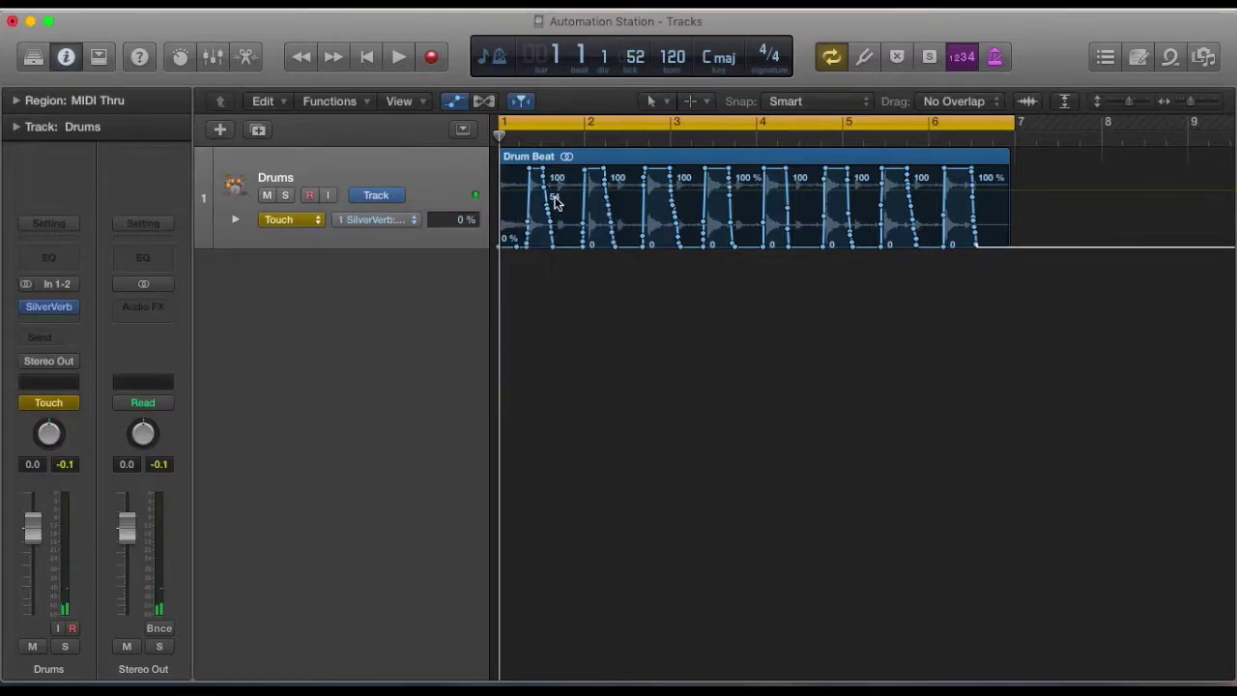
{"action": "left_click", "coordinate": [295, 220]}
{"action": "left_click", "coordinate": [295, 204]}
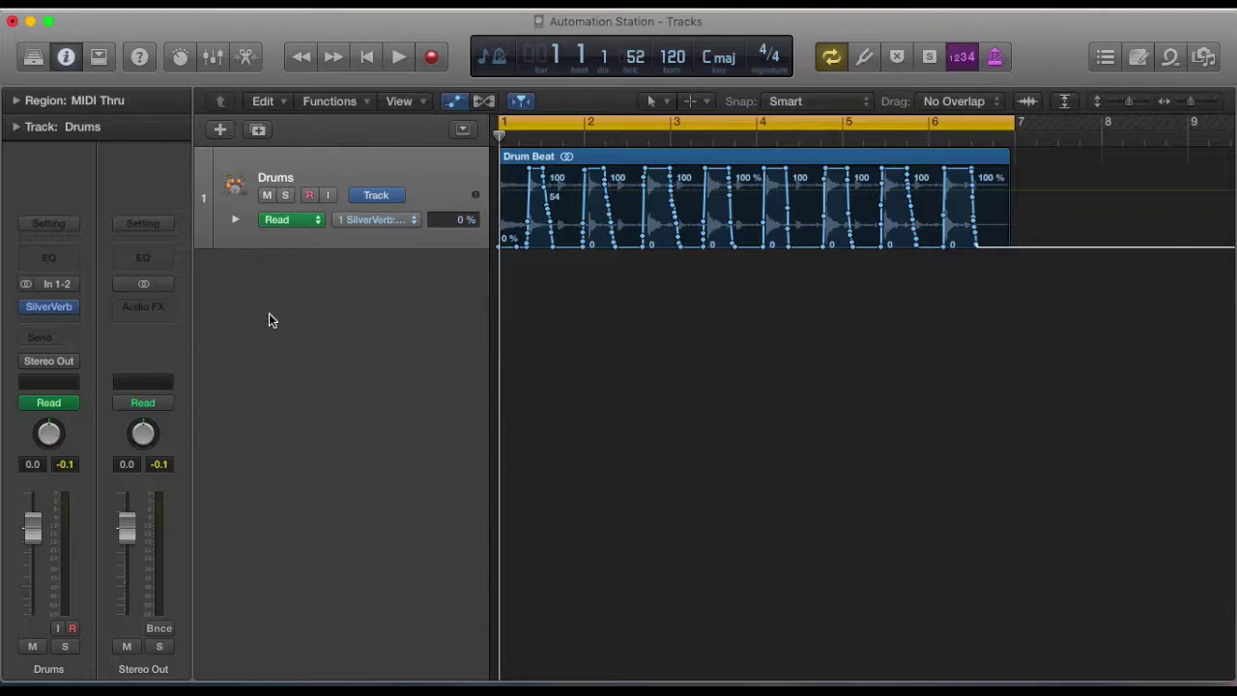
Play from the start, watching SilverVerb Wet follow the recorded automation, then stop.
{"action": "key", "text": "space"}
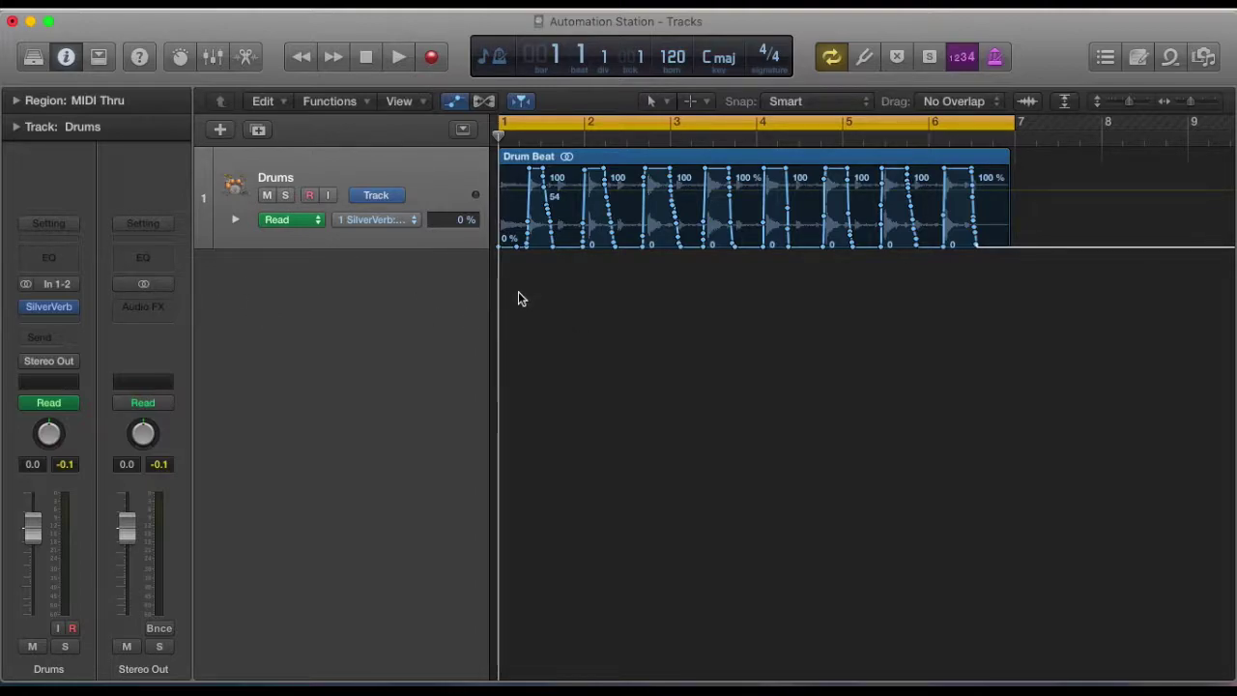
{"action": "key", "text": "space"}
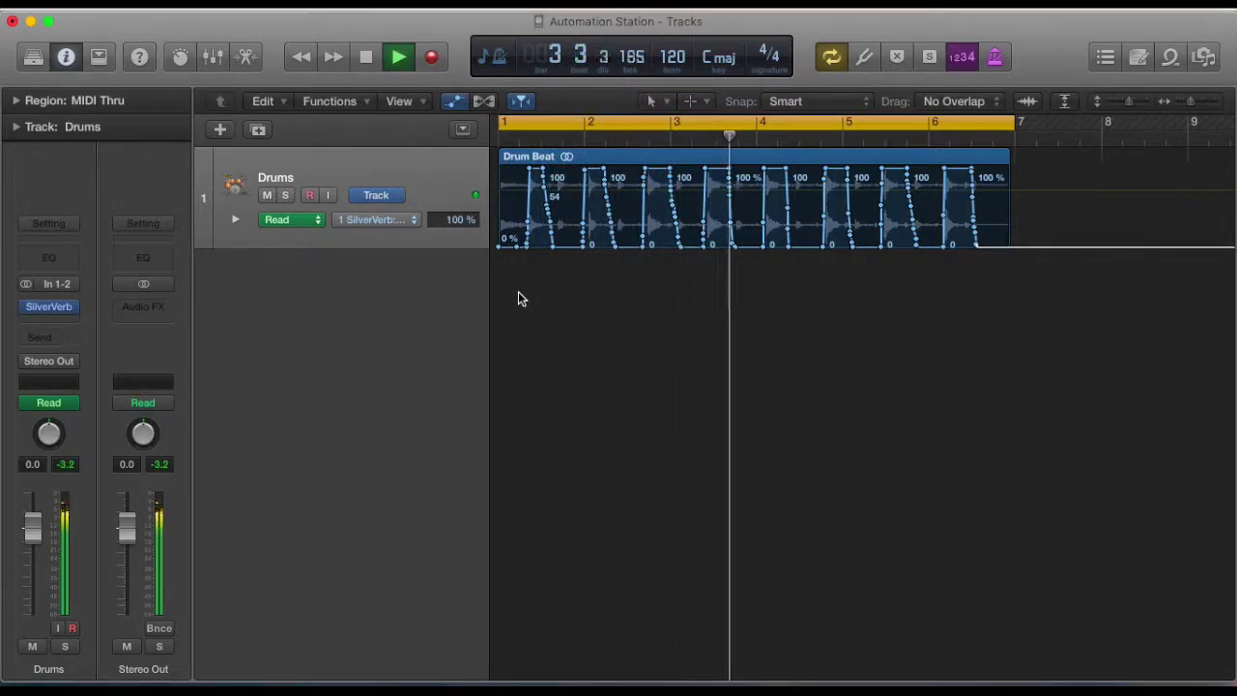
{"action": "left_click", "coordinate": [43, 305]}
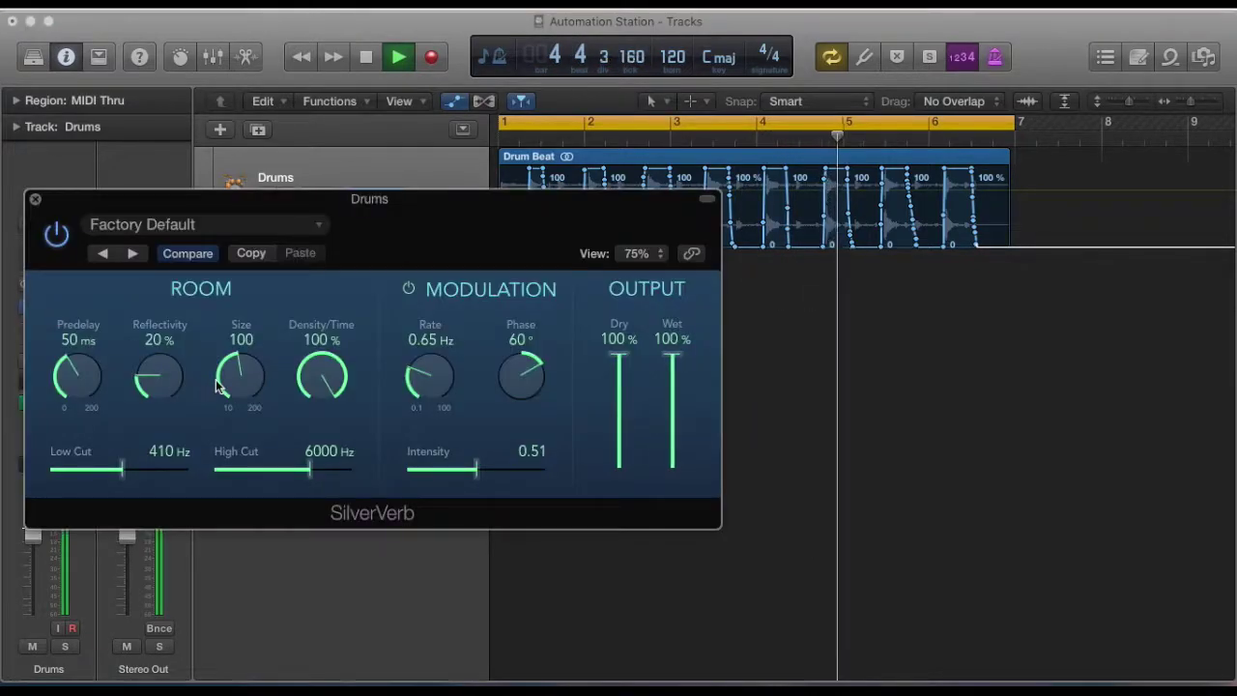
{"action": "left_click", "coordinate": [36, 200]}
{"action": "key", "text": "space"}
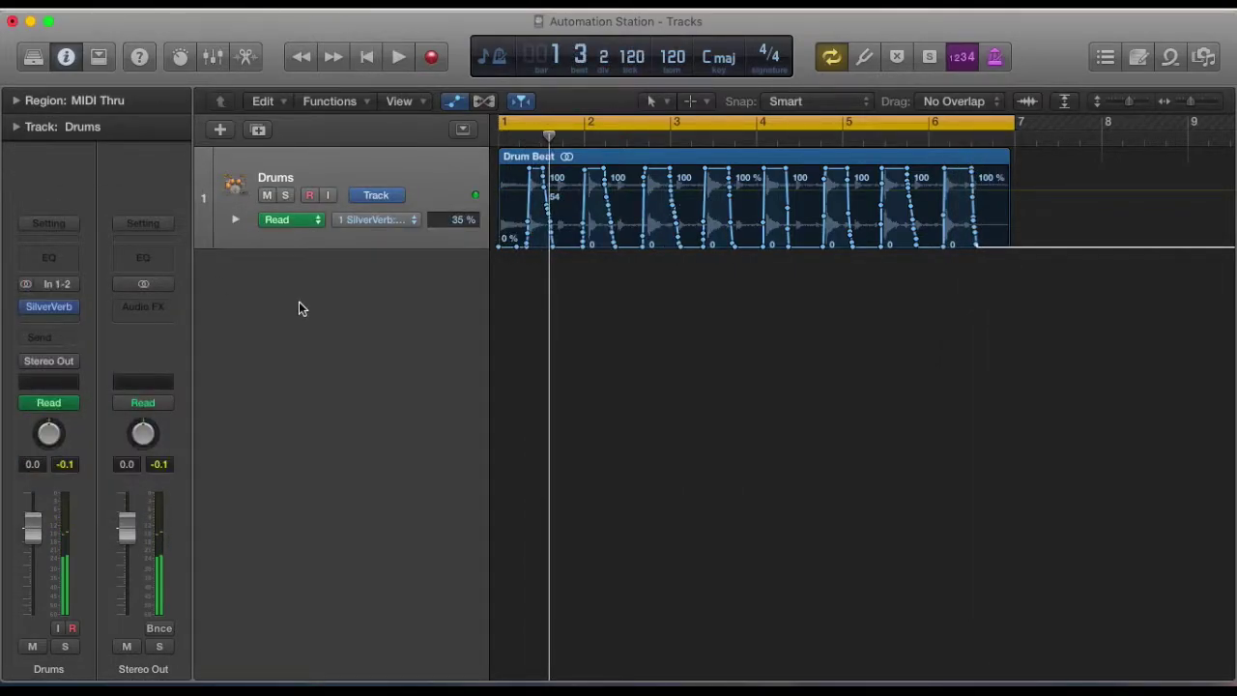